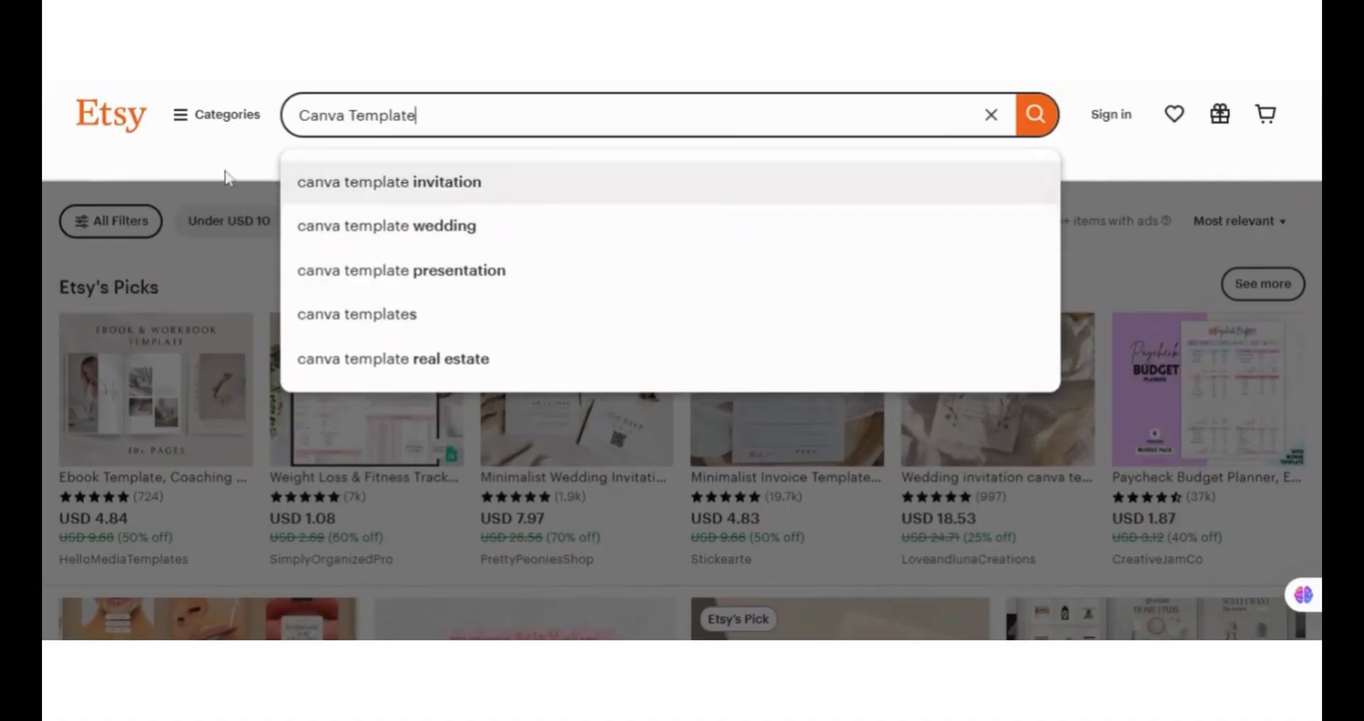
- Search Etsy for "Canva Template" and browse the listings to examine popular products and their prices
key(Return)
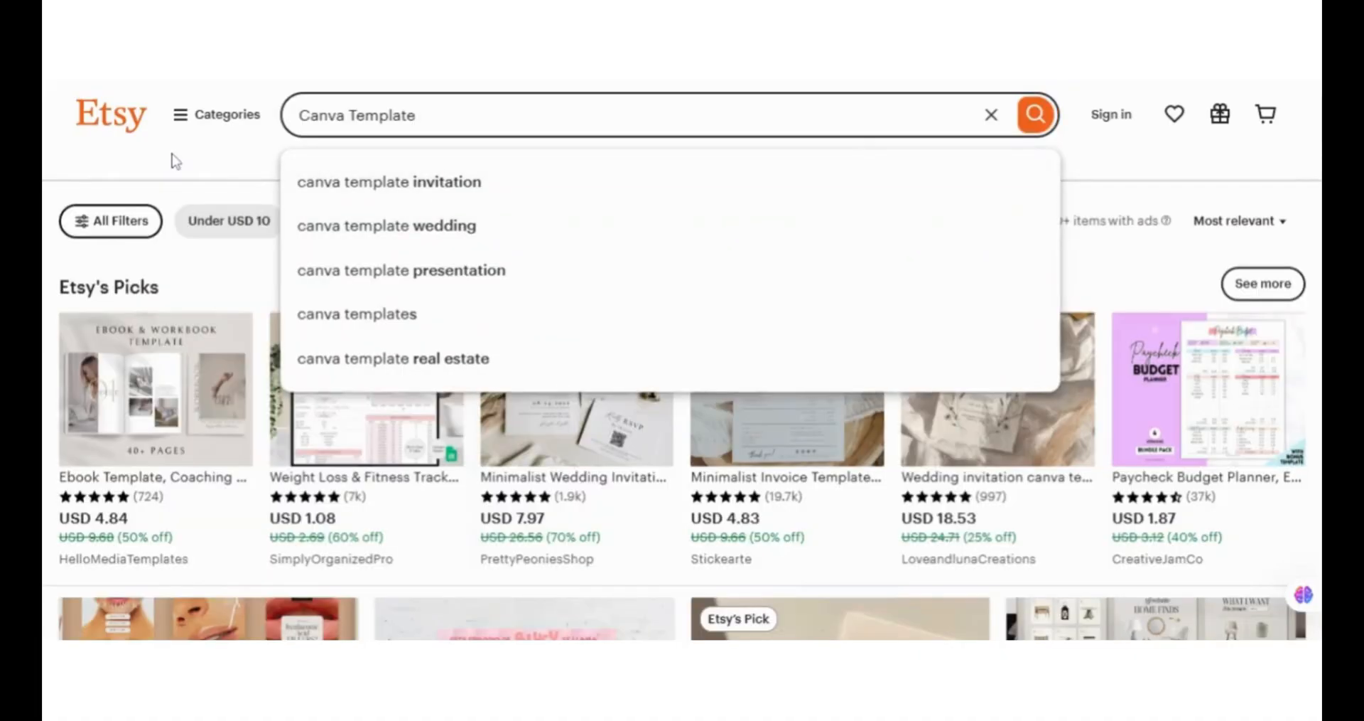
scroll(332, 277, down, 2)
scroll(335, 279, down, 7)
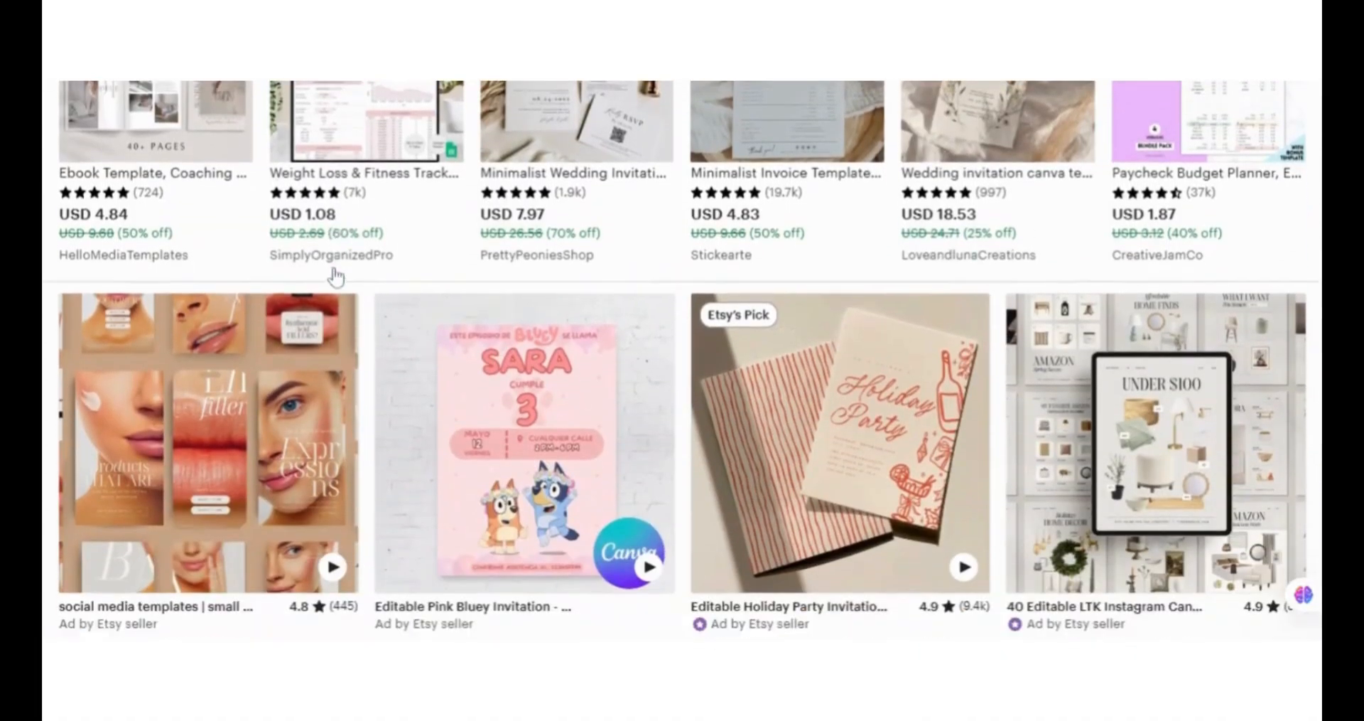
scroll(335, 271, down, 11)
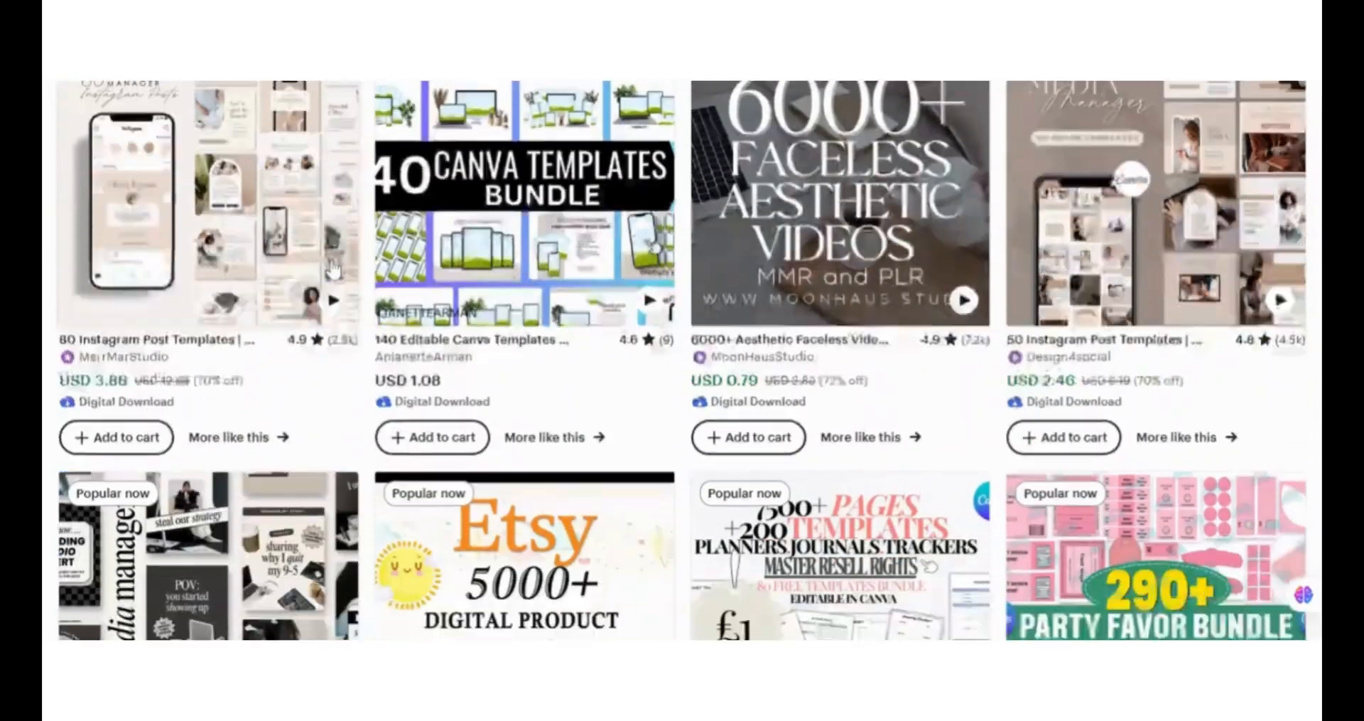
scroll(331, 268, down, 12)
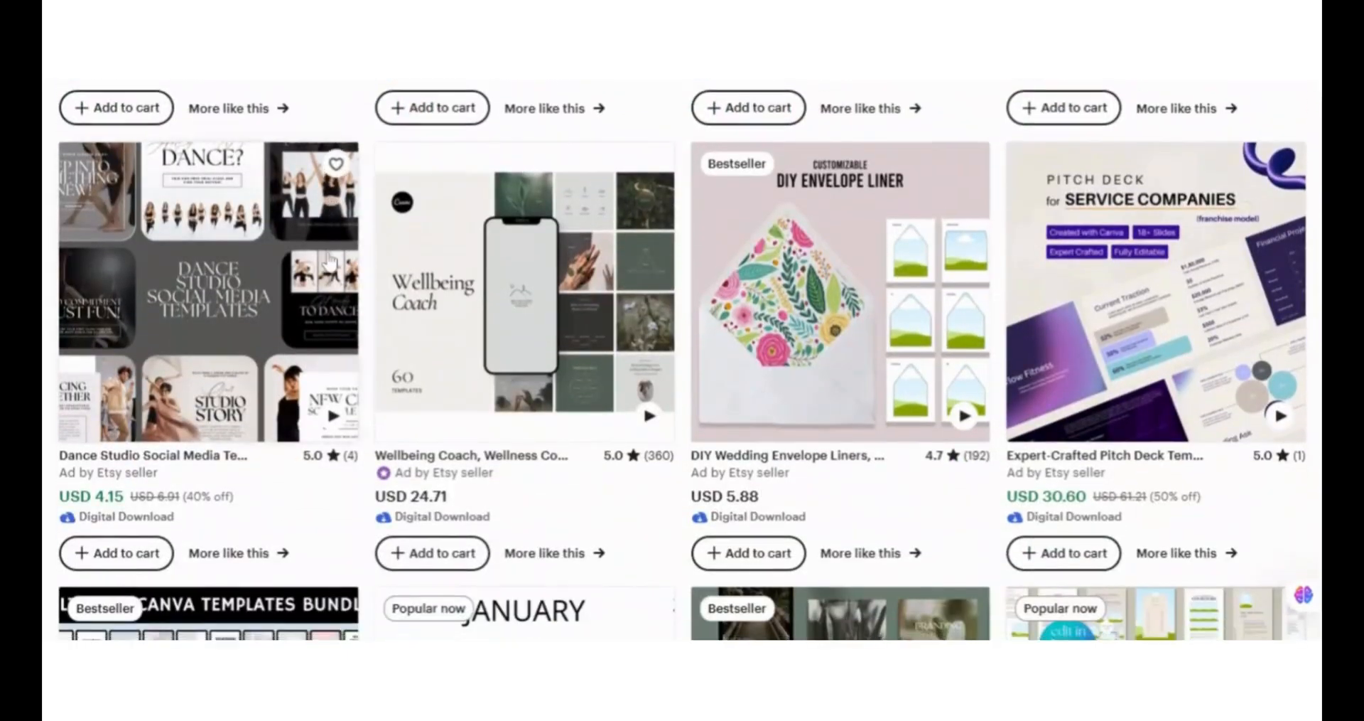
scroll(328, 256, down, 12)
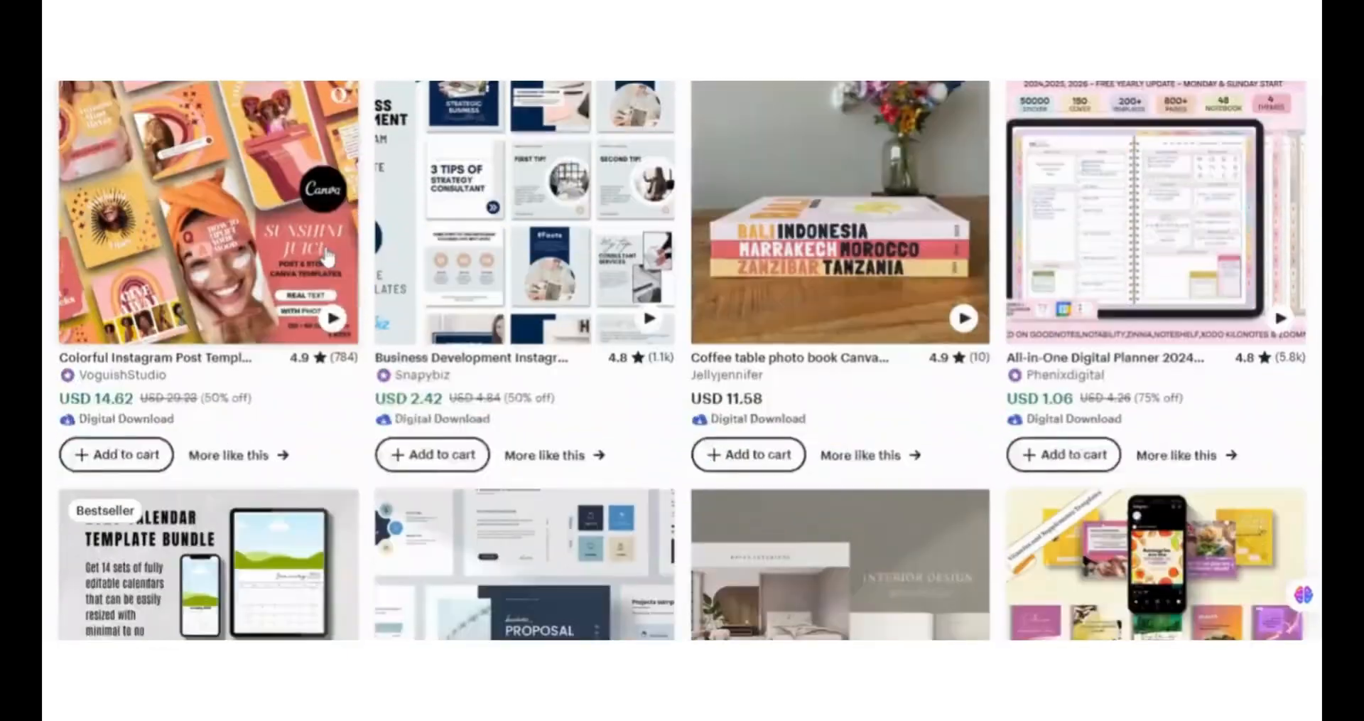
scroll(326, 252, down, 12)
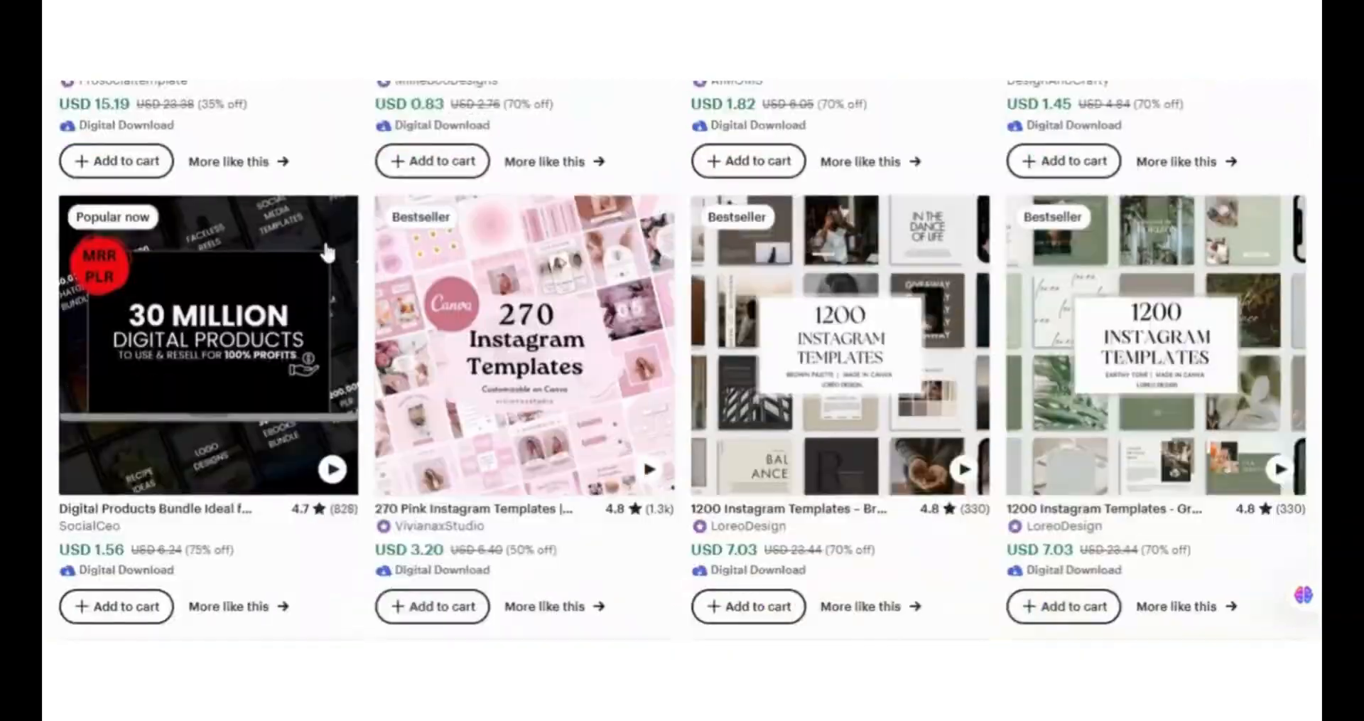
scroll(326, 249, down, 12)
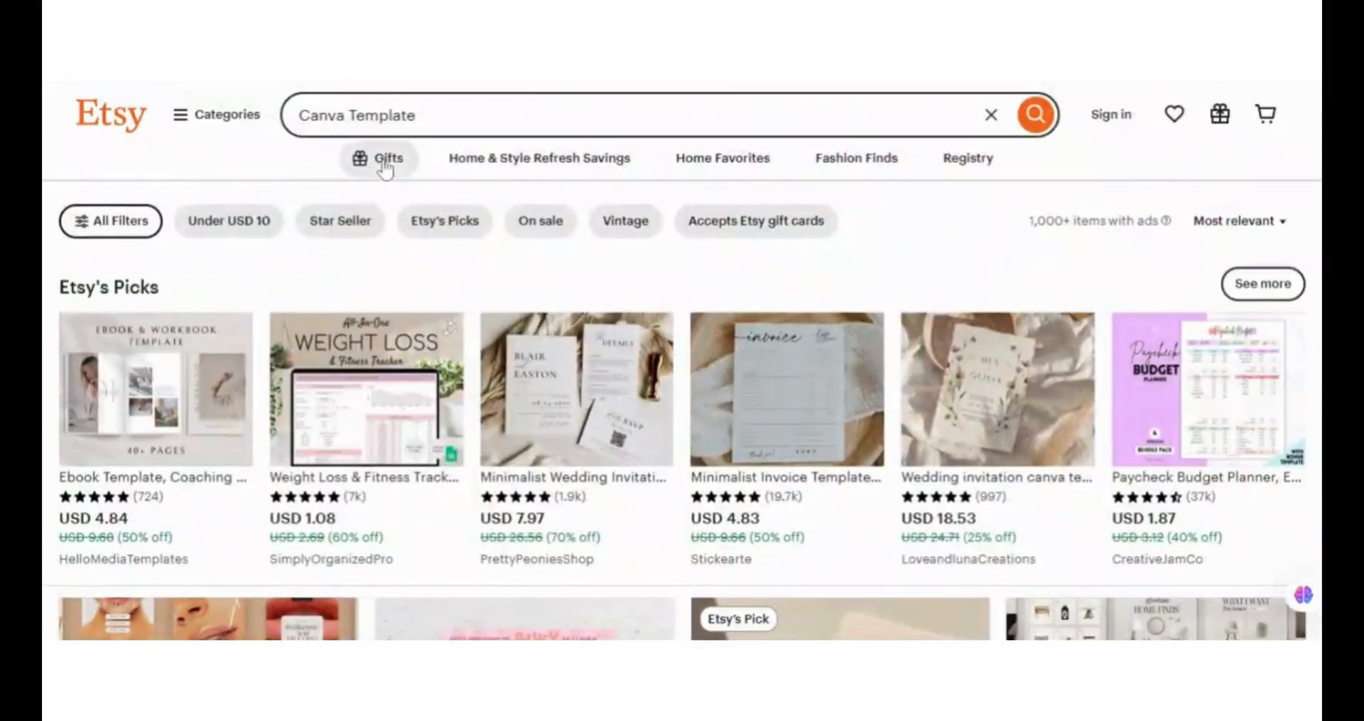
- Extend the search query to "Canva Template for" and examine the suggested template niches
click(419, 115)
text(for)
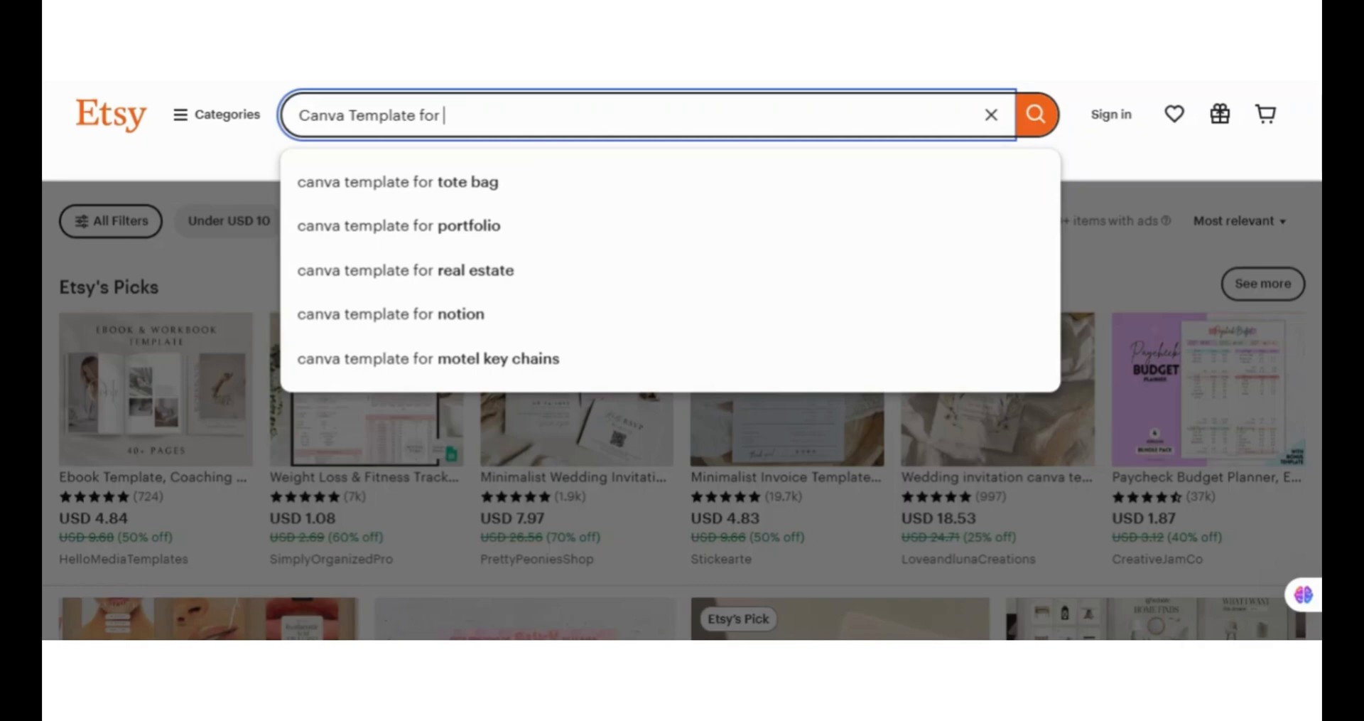
key(Escape)
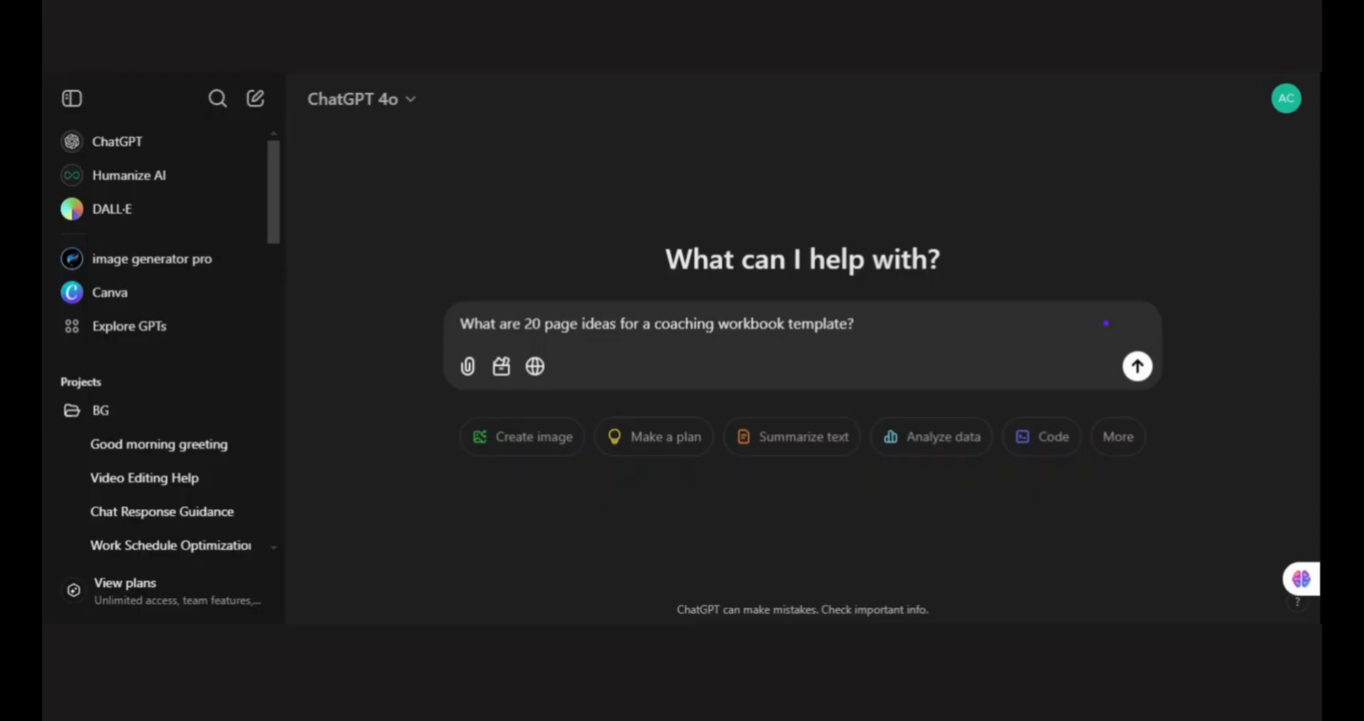
- Ask ChatGPT "What are 20 page ideas for a coaching workbook template?" and read through its answer
click(1138, 367)
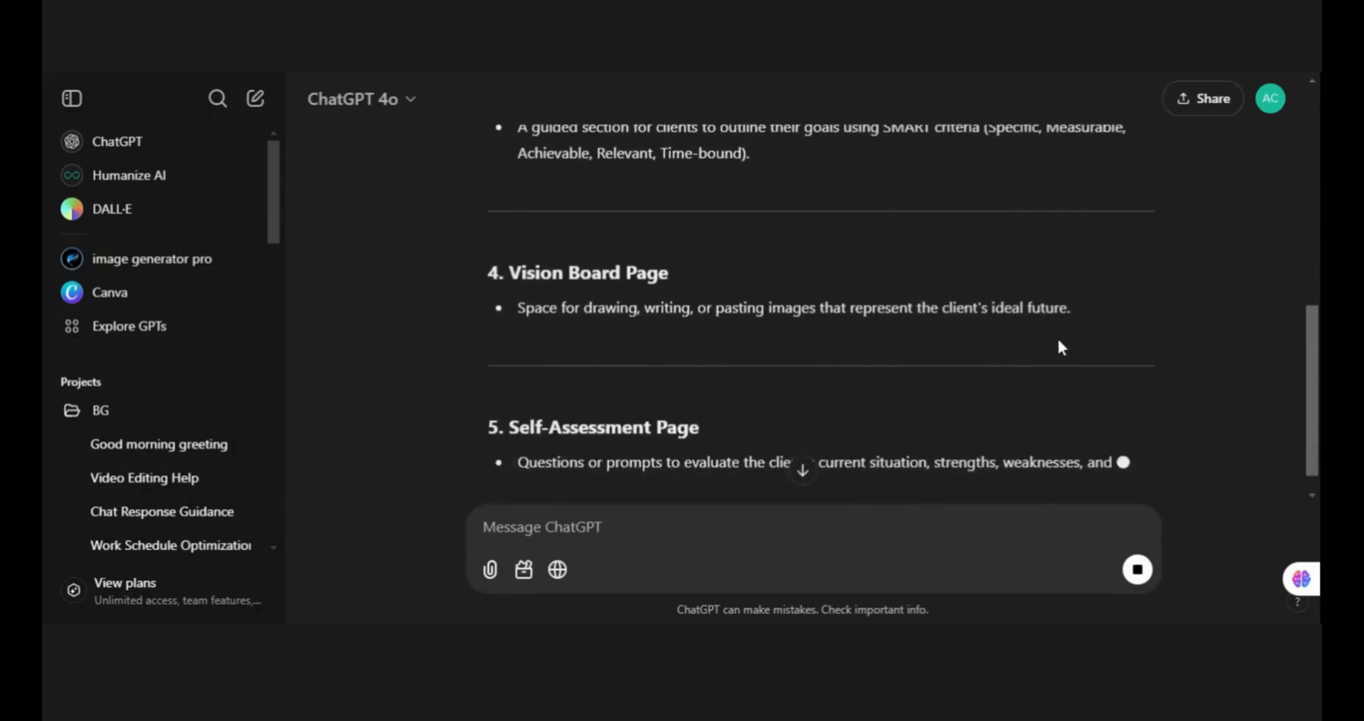
scroll(1058, 341, up, 3)
scroll(1058, 341, down, 3)
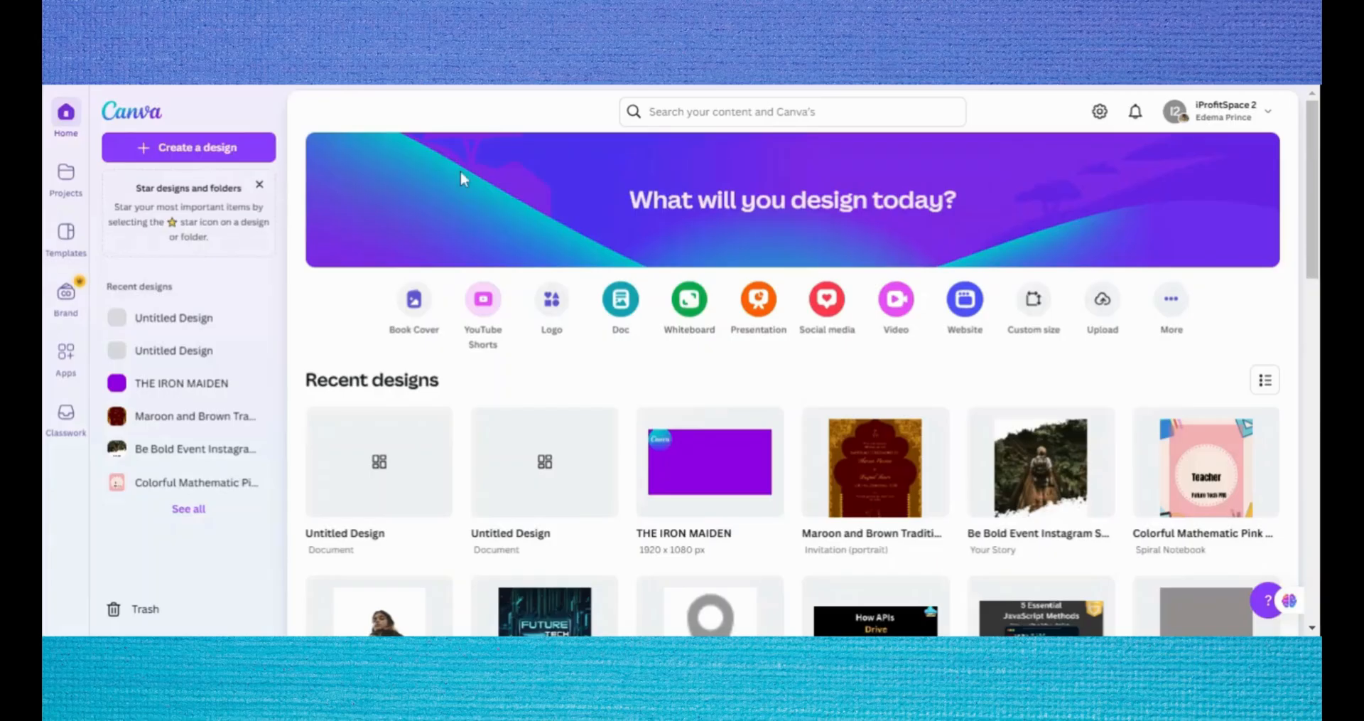
- Start a new design in Canva and look up the format "us letter for workbooks"
click(241, 152)
text(us)
key(BackSpace)
key(BackSpace)
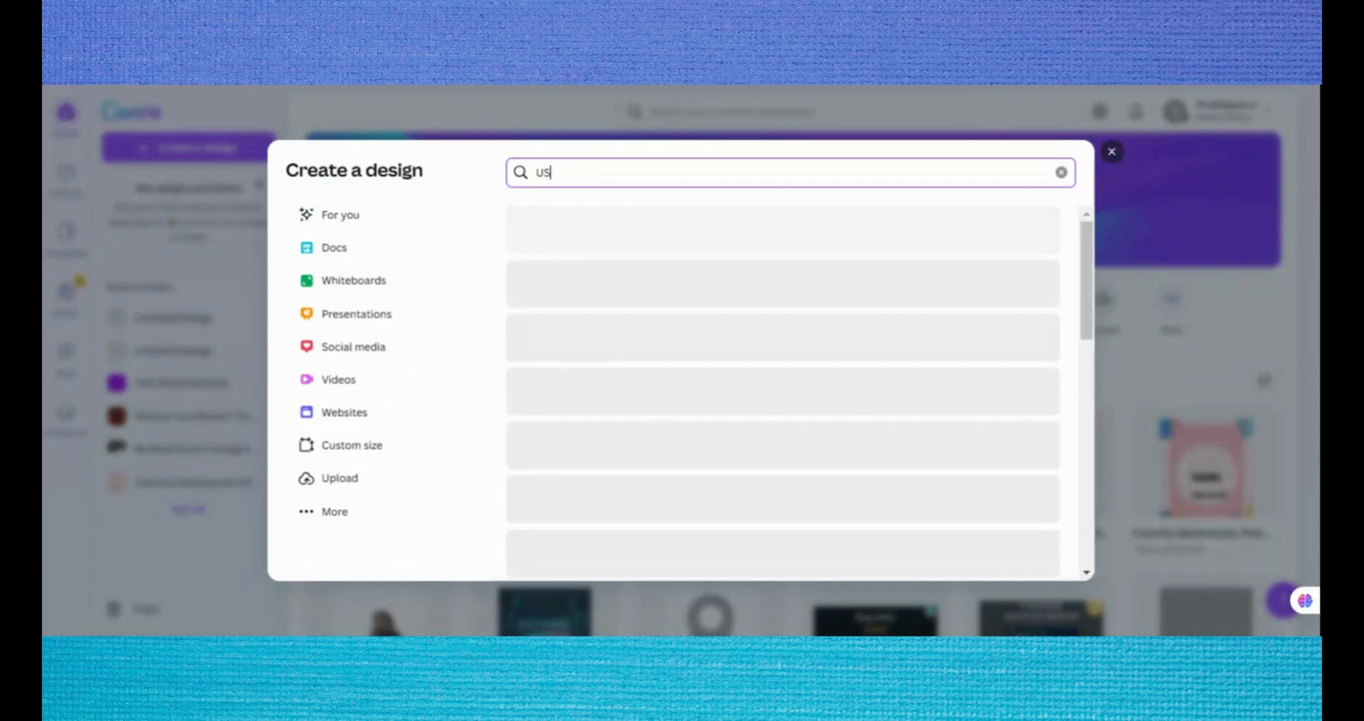
text(us)
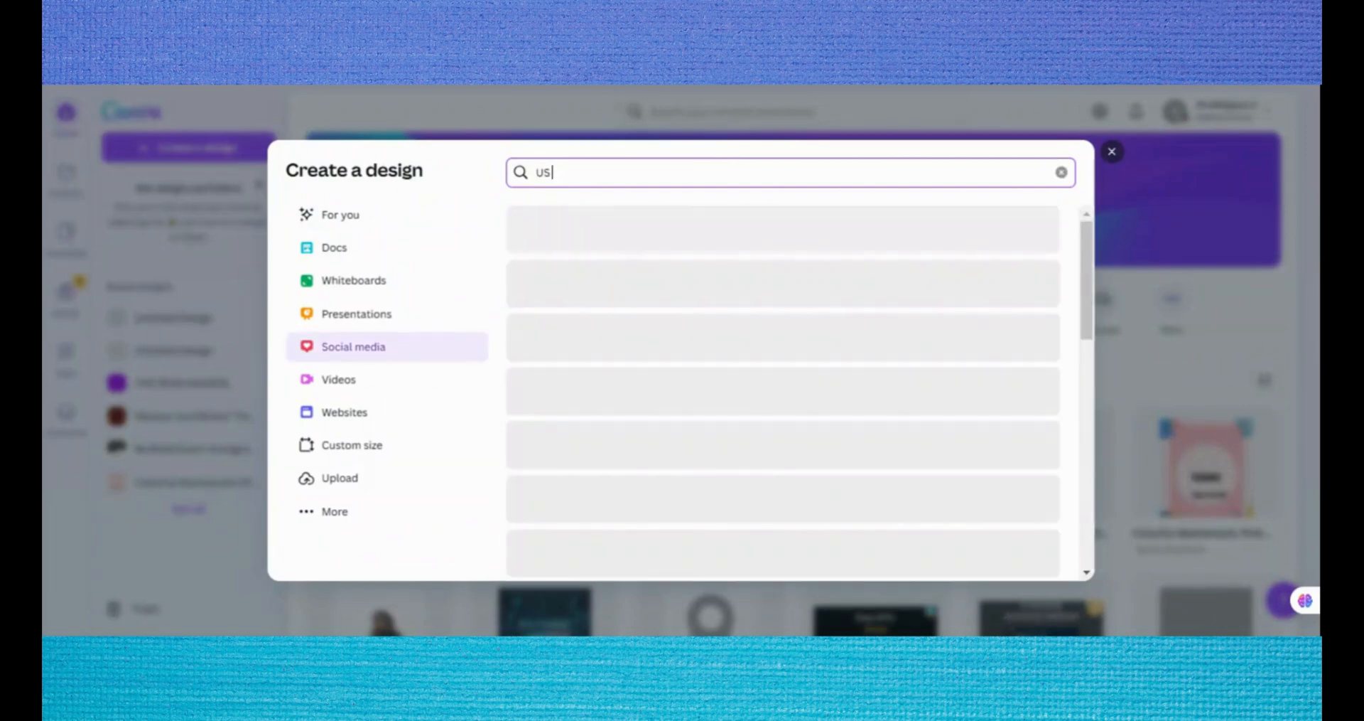
text( letter for workbooks)
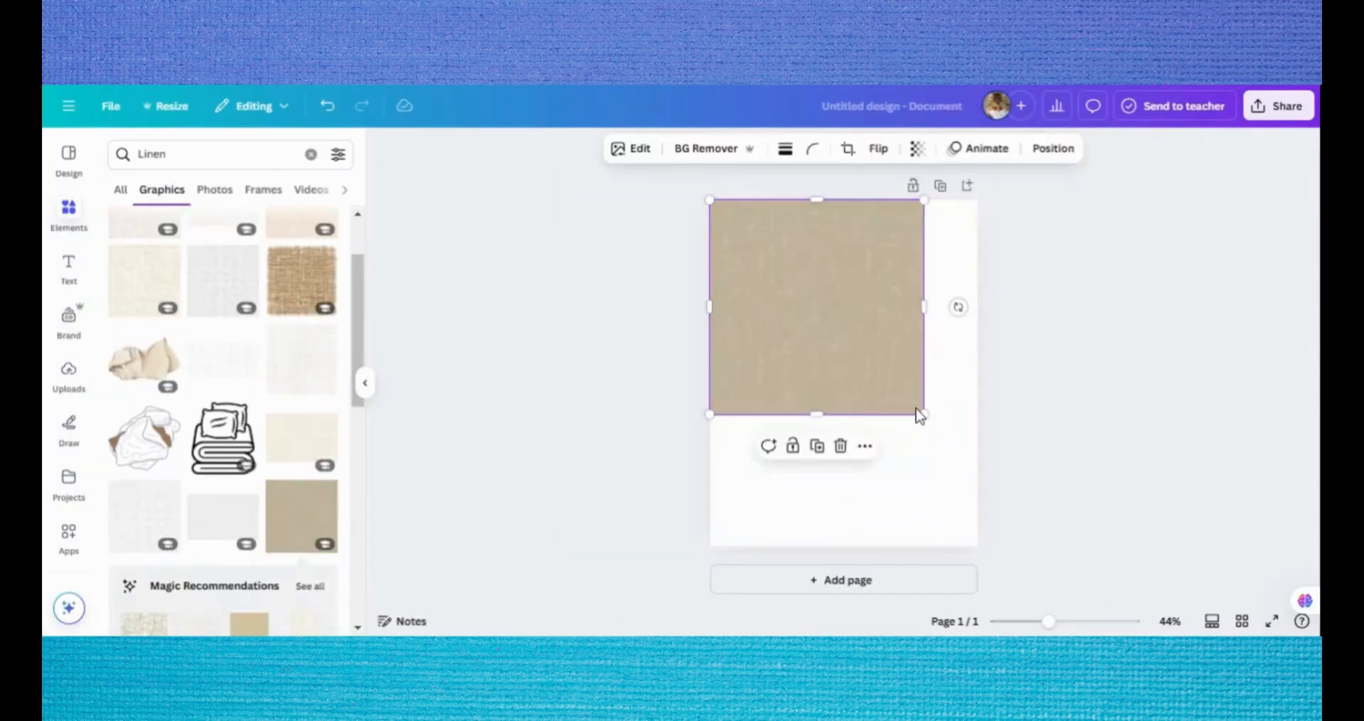
- Resize the beige linen texture so that it covers the whole page edge to edge
drag(917, 415, 1002, 604)
drag(1074, 382, 977, 381)
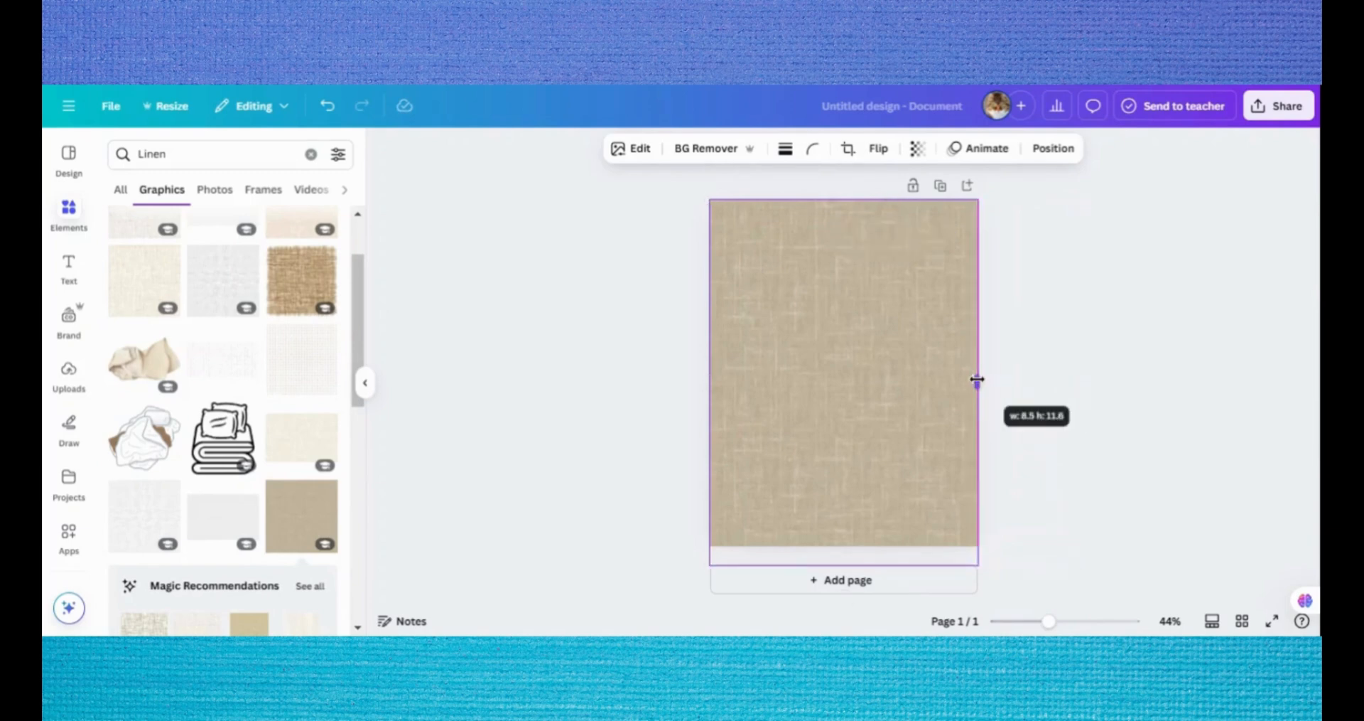
right_click(845, 554)
click(833, 566)
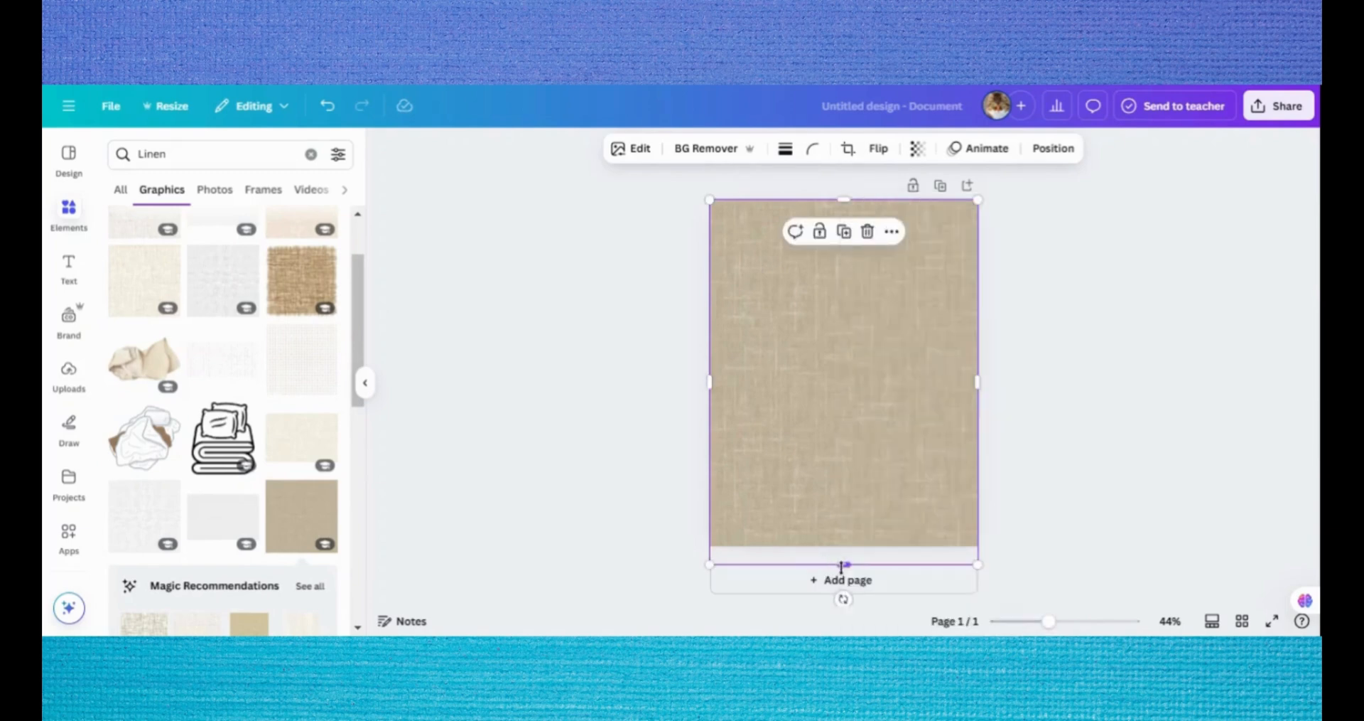
drag(842, 565, 838, 548)
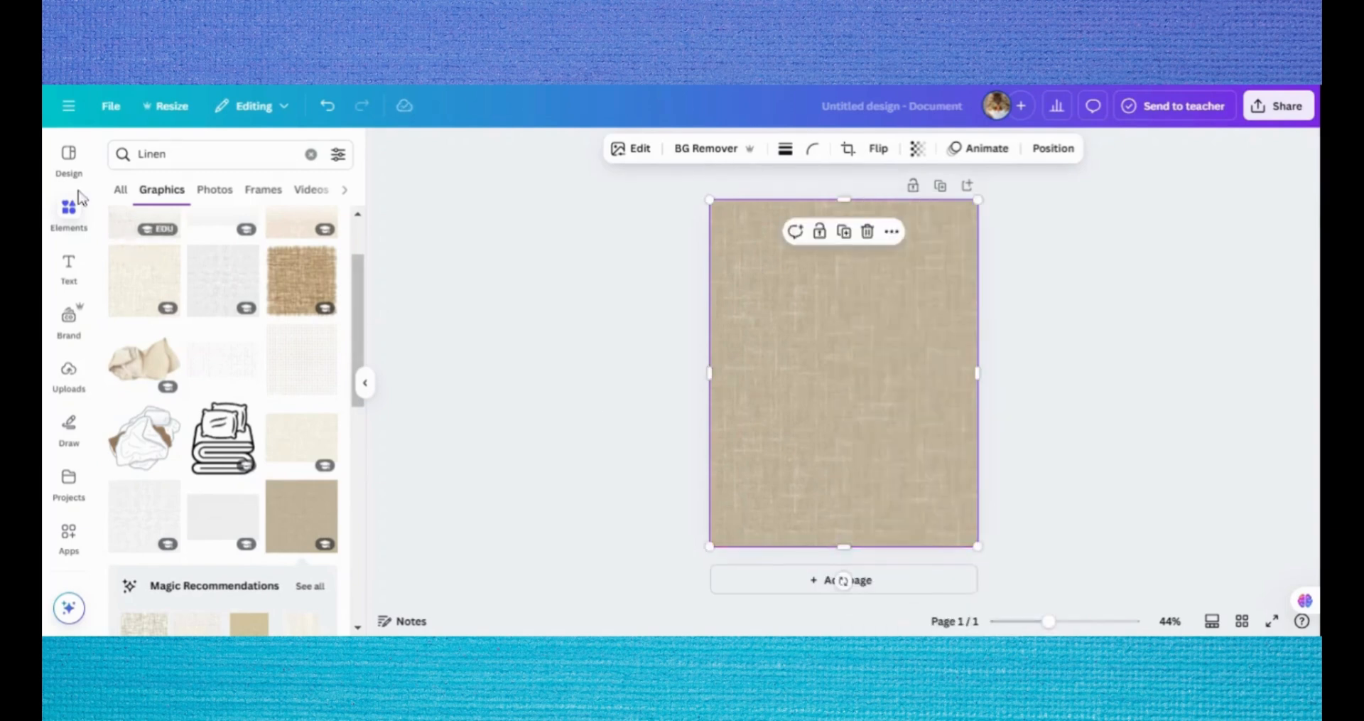
- Find "brush stroke" graphics and add the yellow brush stroke to the page
click(154, 154)
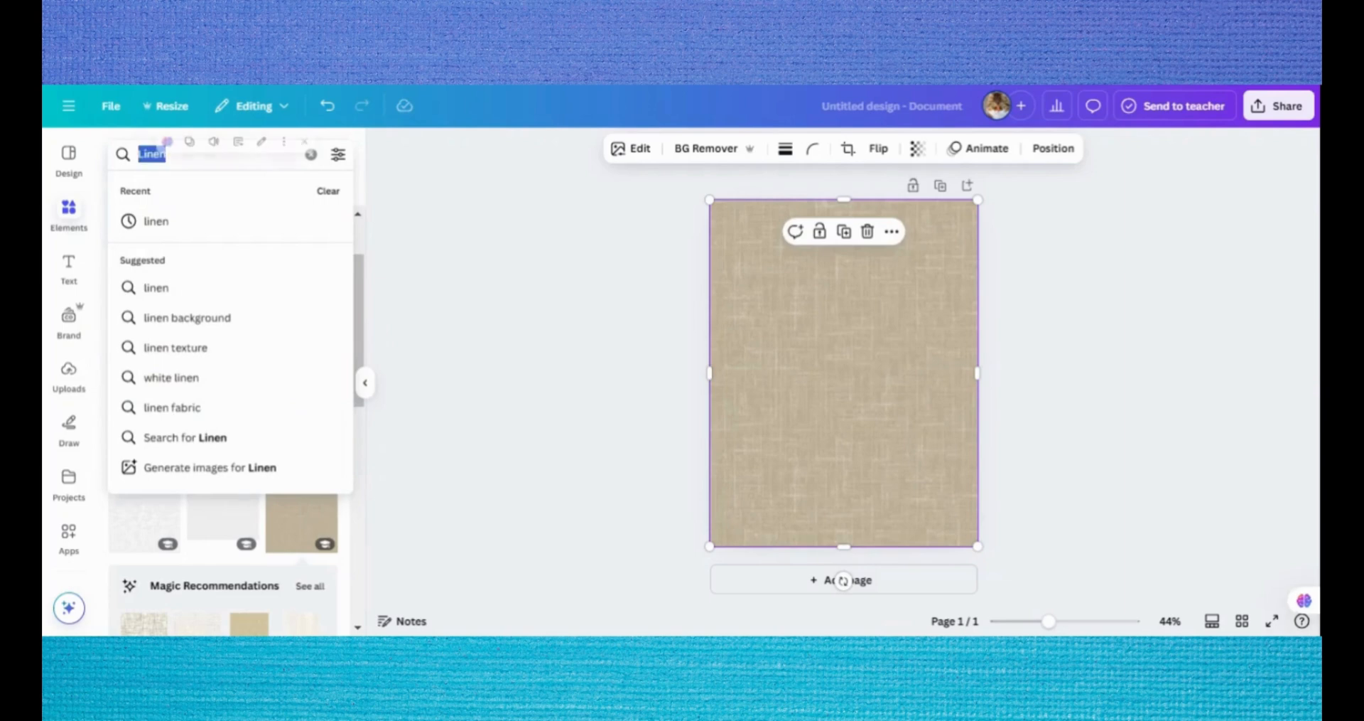
key(BackSpace)
text(Bru)
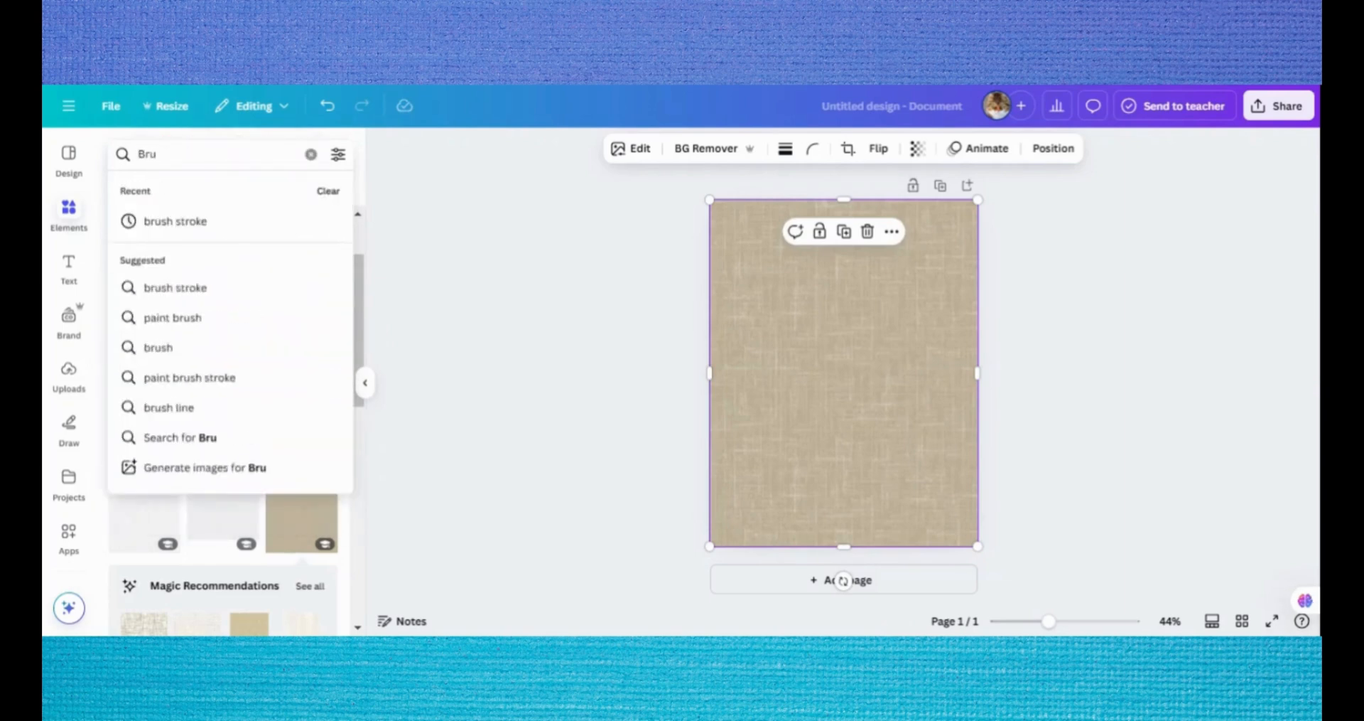
click(179, 221)
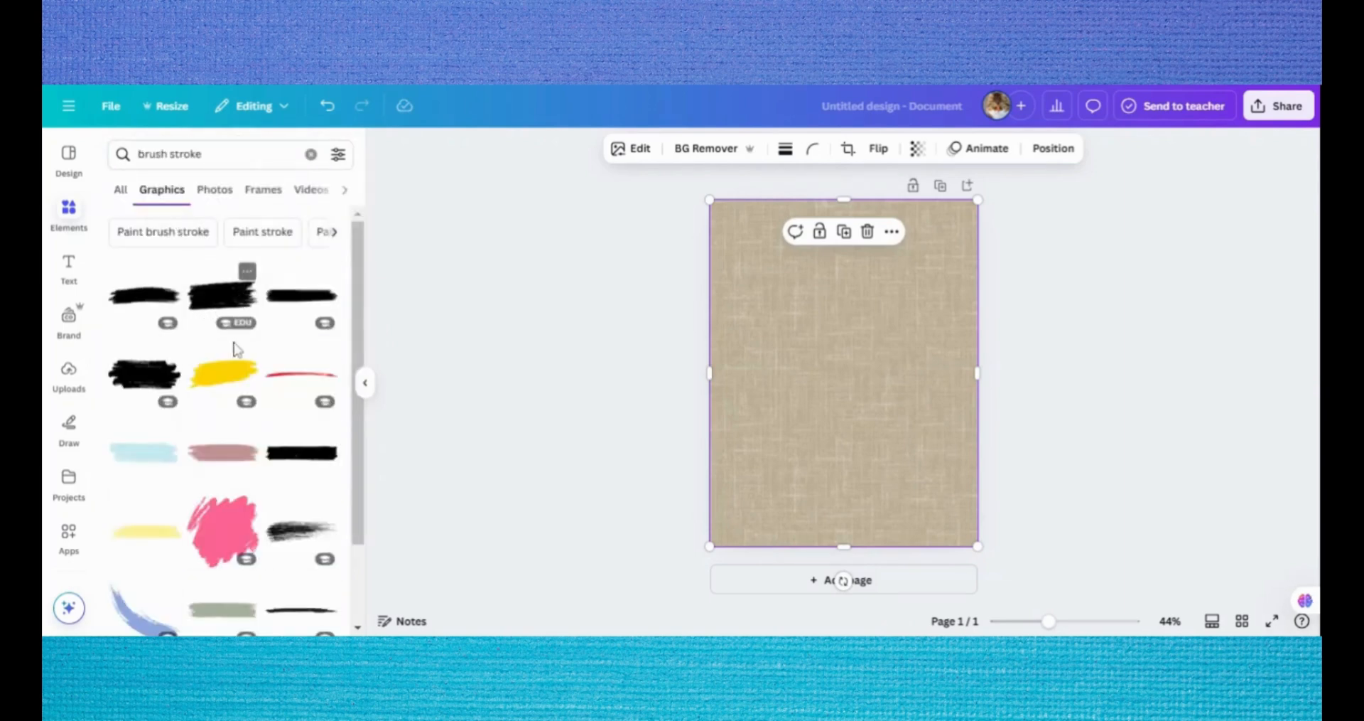
scroll(280, 496, down, 7)
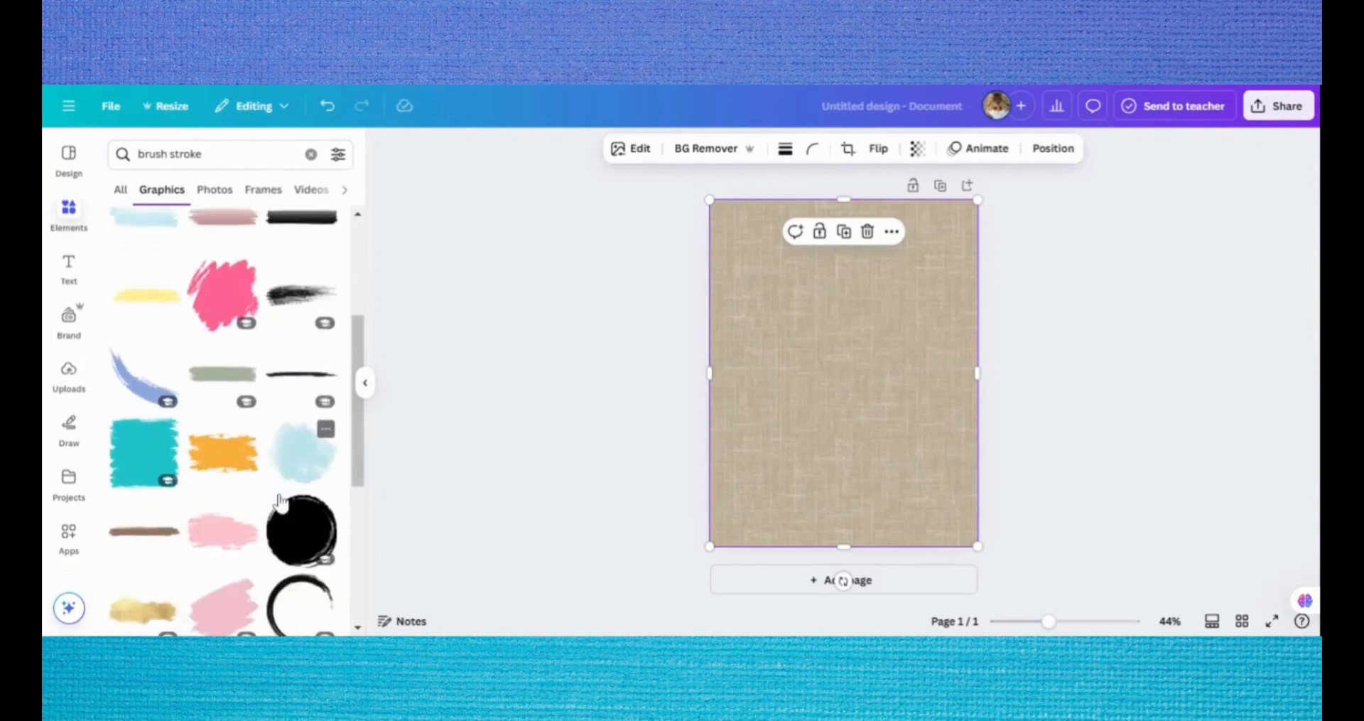
scroll(227, 398, up, 7)
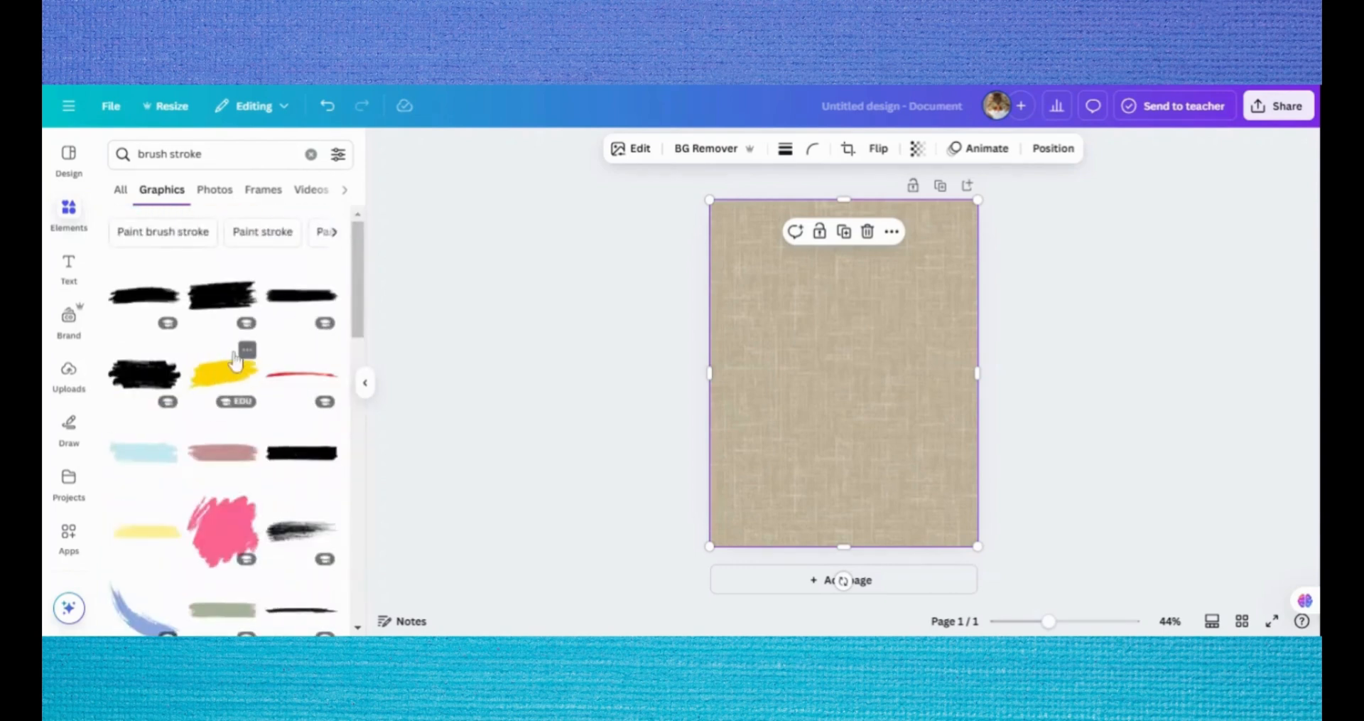
click(227, 383)
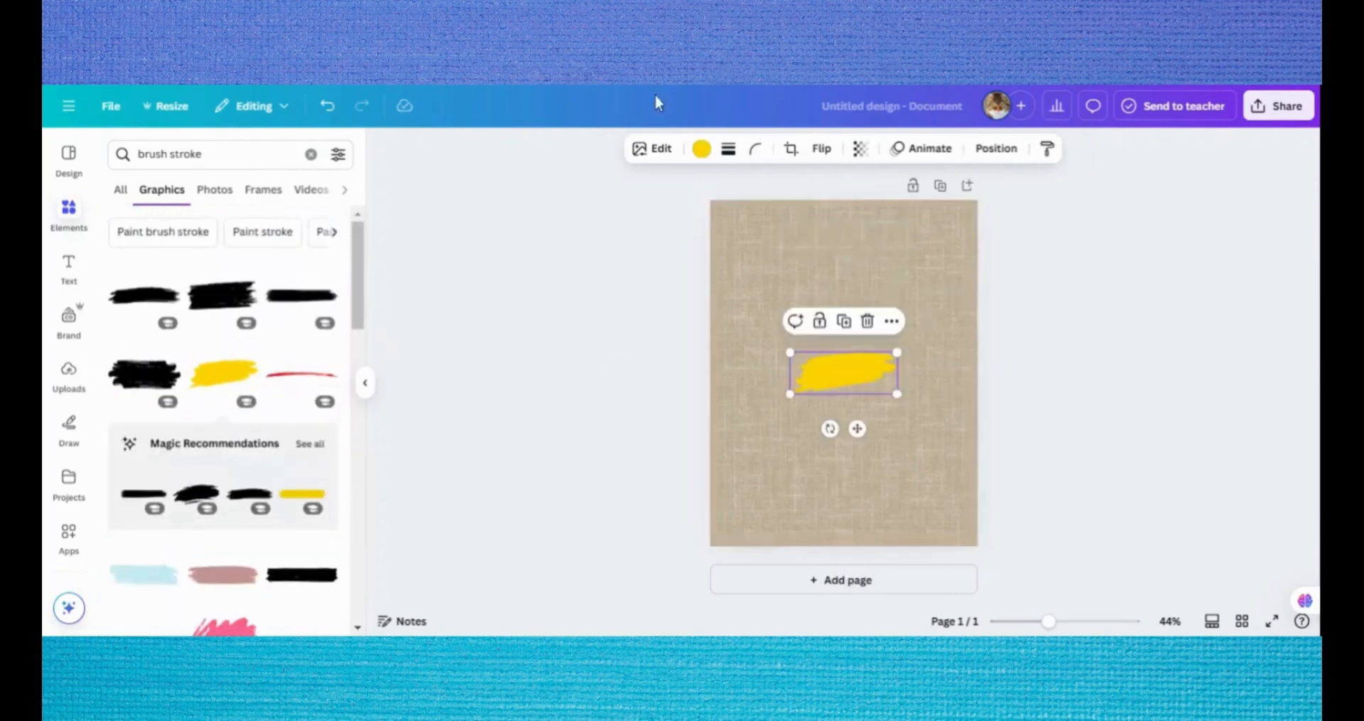
- Recolor the brush stroke white, then enlarge and place it across the upper part of the page
click(702, 150)
click(204, 262)
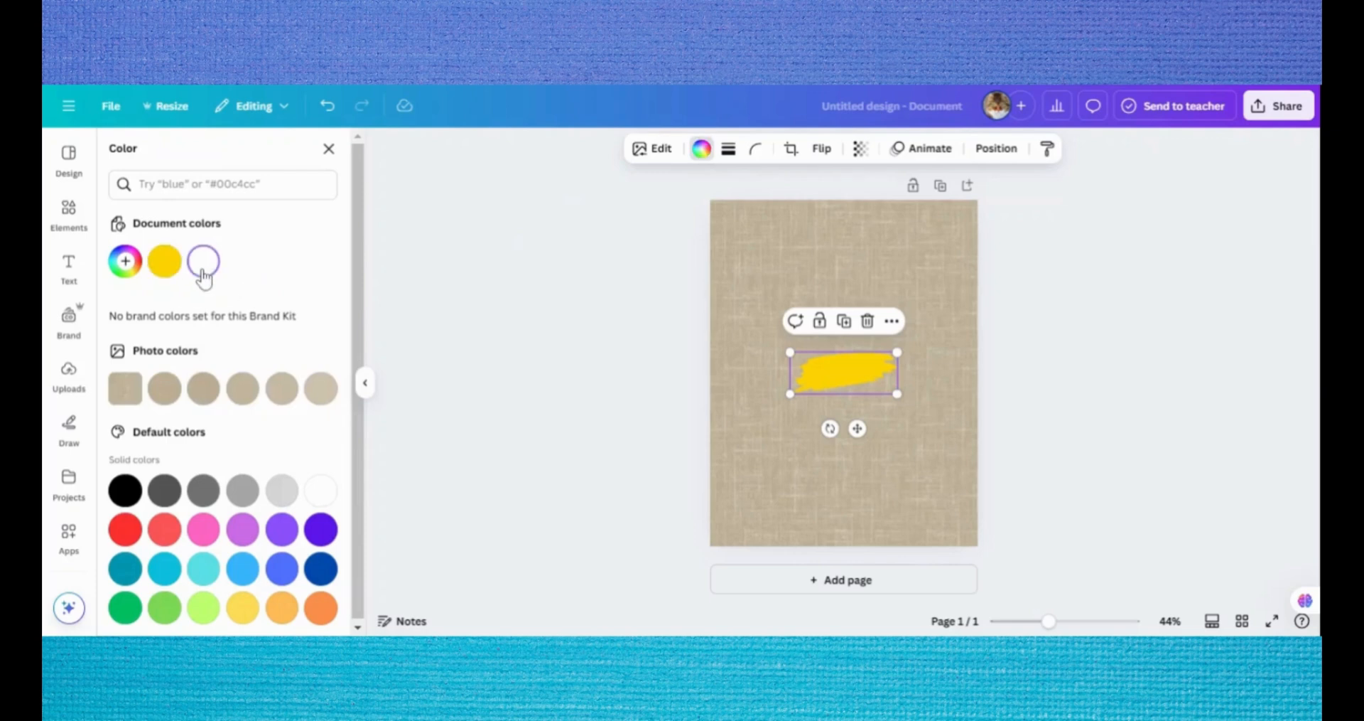
drag(815, 378, 813, 284)
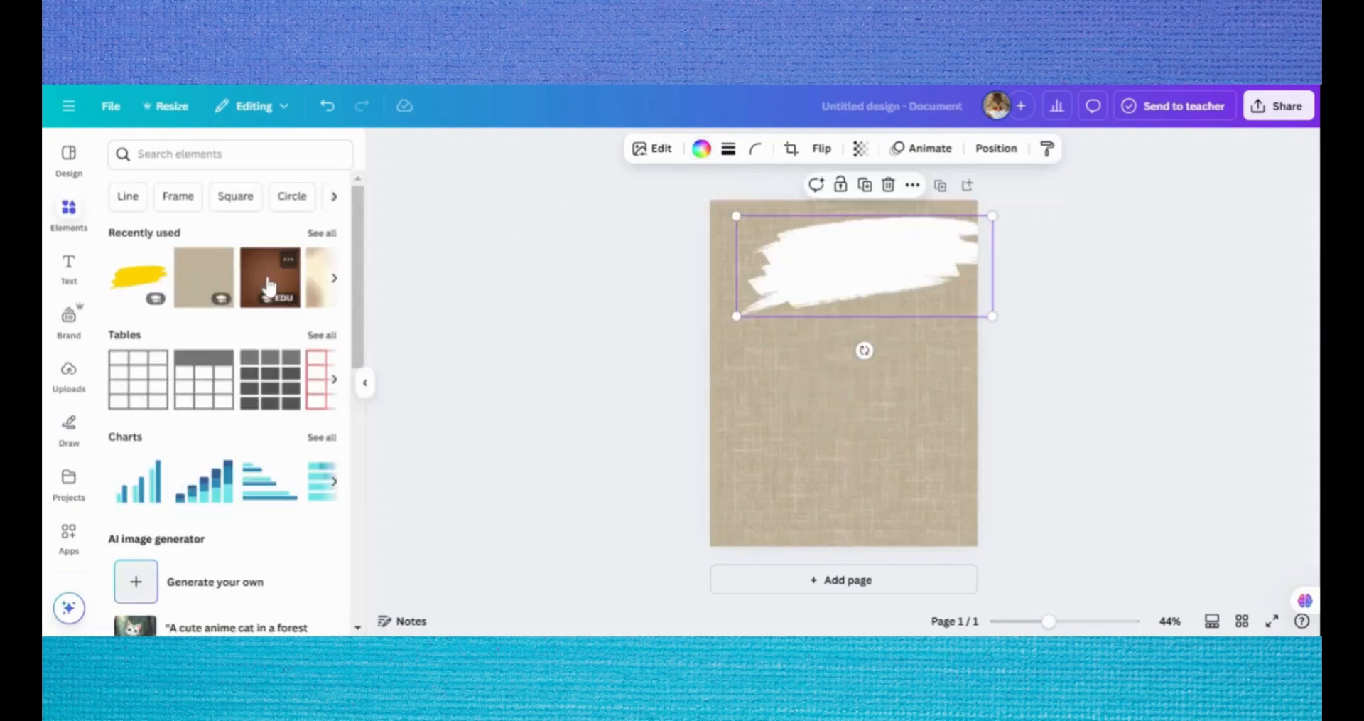
- Add the recently used brown texture as a full-height strip along the page's left edge, behind the brush stroke
click(269, 286)
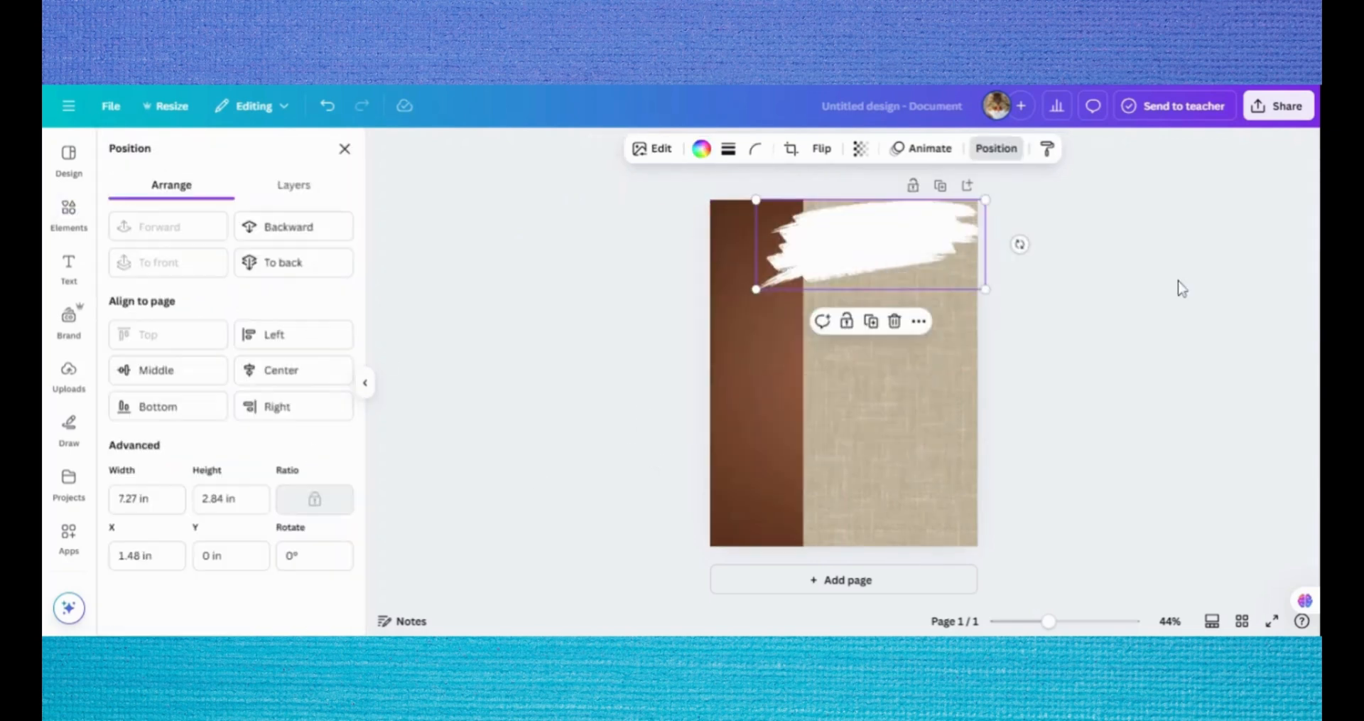
- Add a heading reading "Your Title" and set its font to Montserrat
click(69, 269)
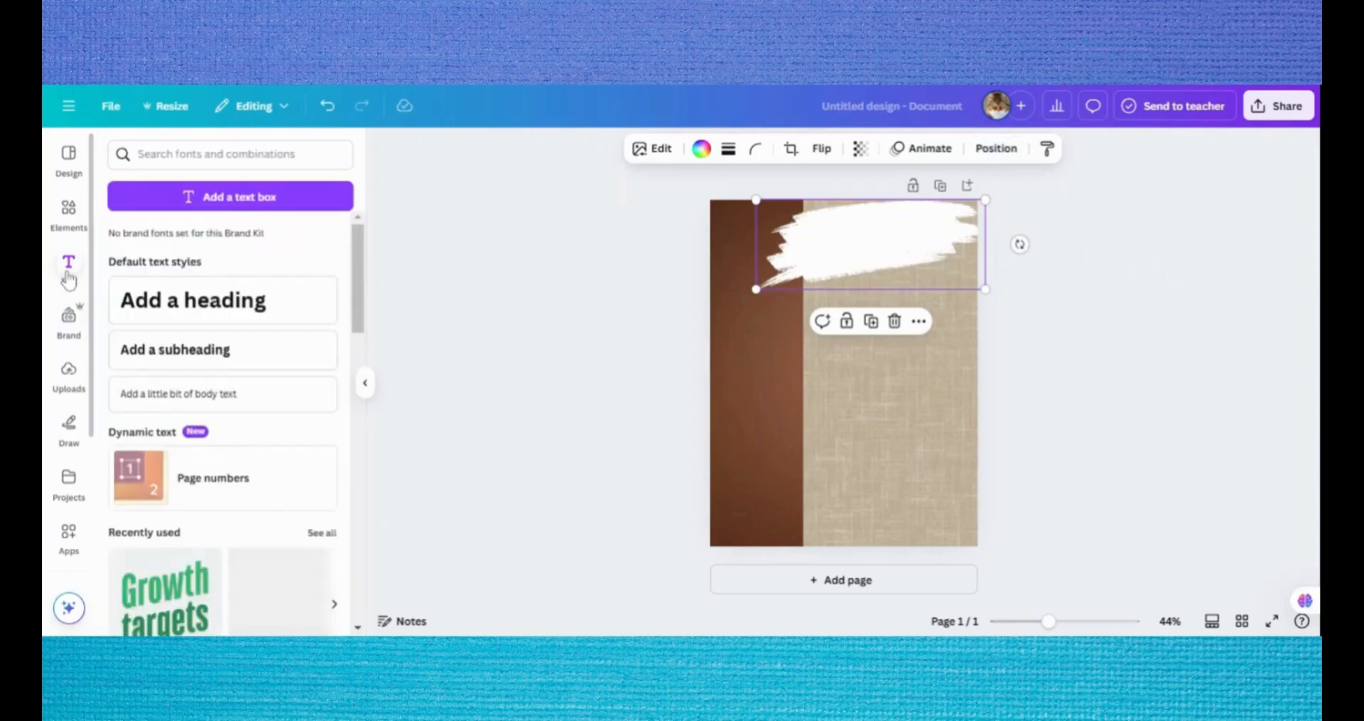
click(160, 323)
text(Your Title)
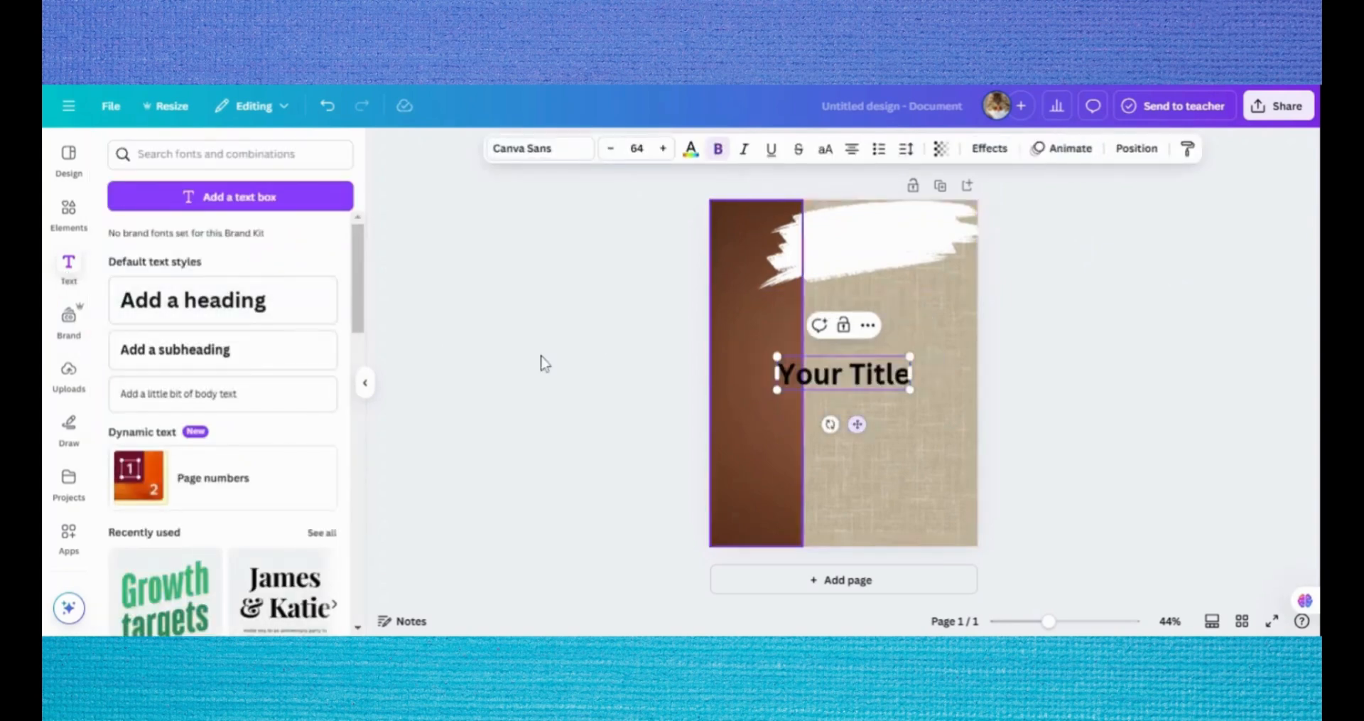
click(575, 161)
scroll(225, 417, down, 5)
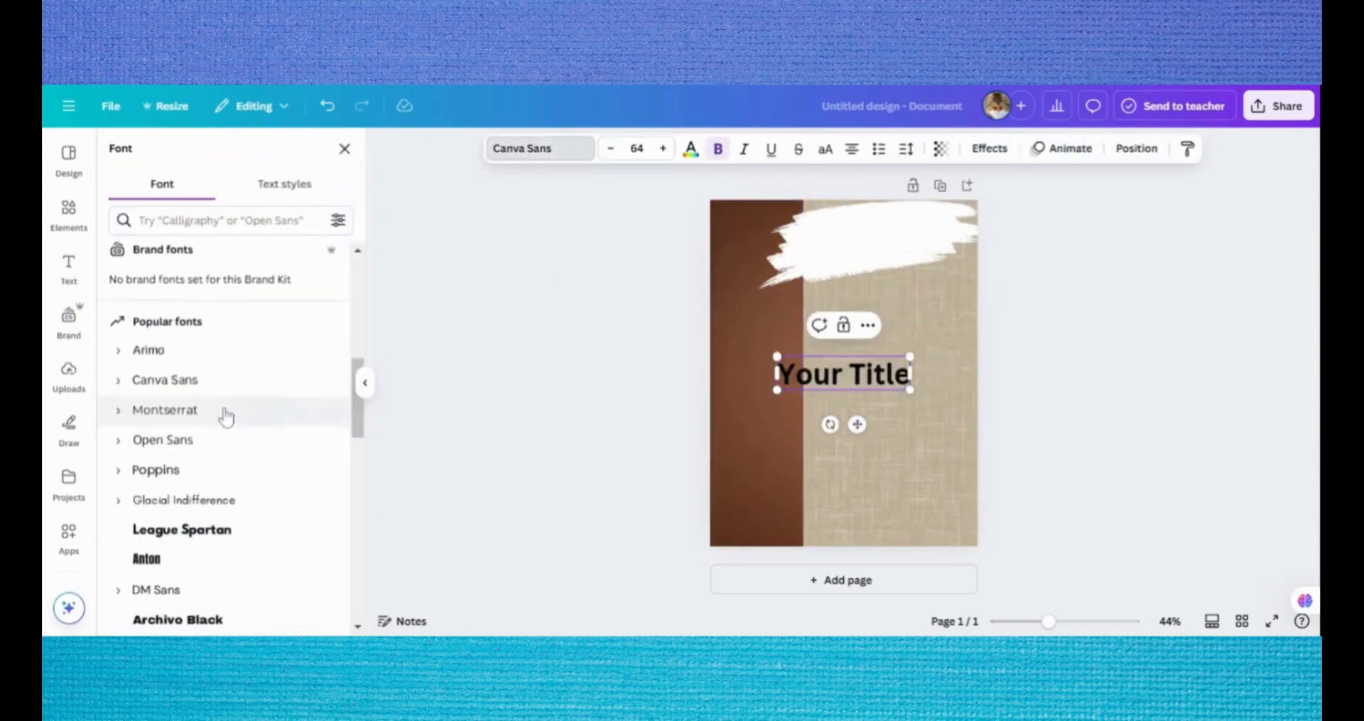
click(226, 417)
scroll(220, 450, down, 5)
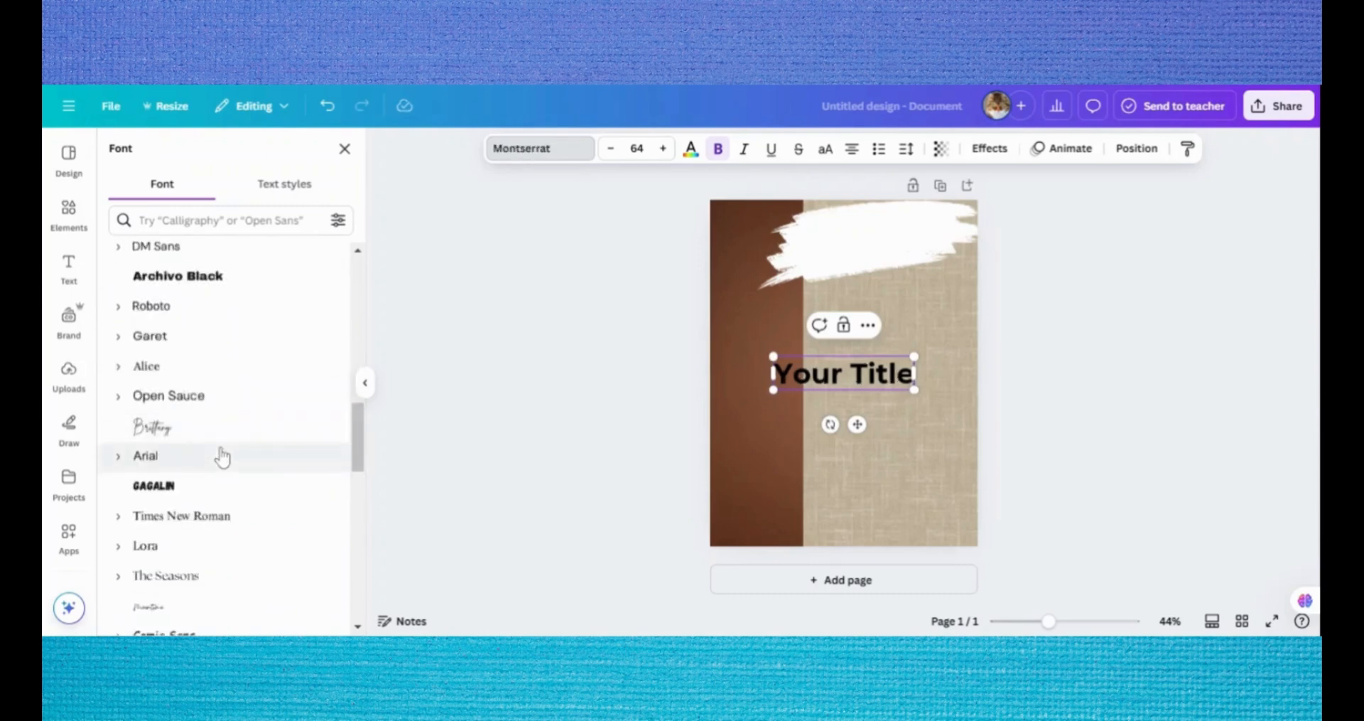
- Move the title onto the white brush stroke and enlarge the stroke toward the left so it frames the text
drag(858, 425, 877, 290)
click(778, 261)
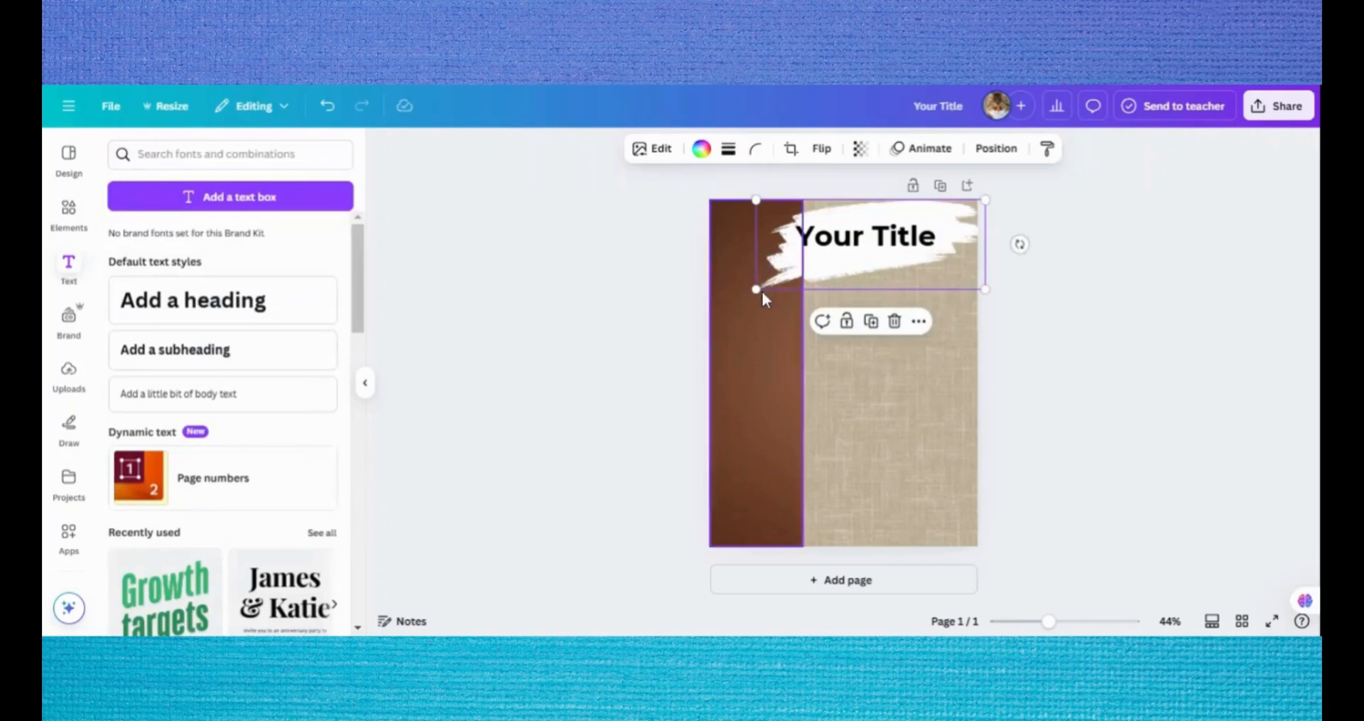
drag(753, 290, 712, 300)
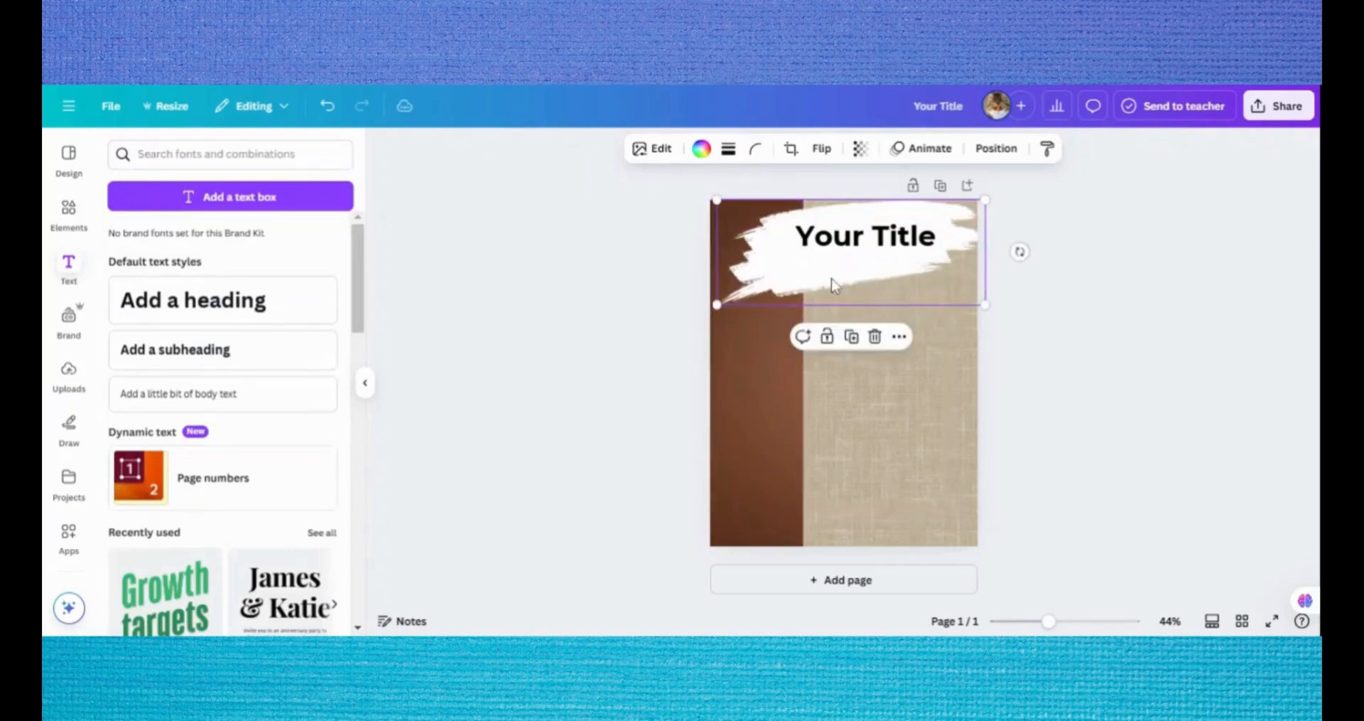
drag(832, 283, 853, 279)
click(855, 427)
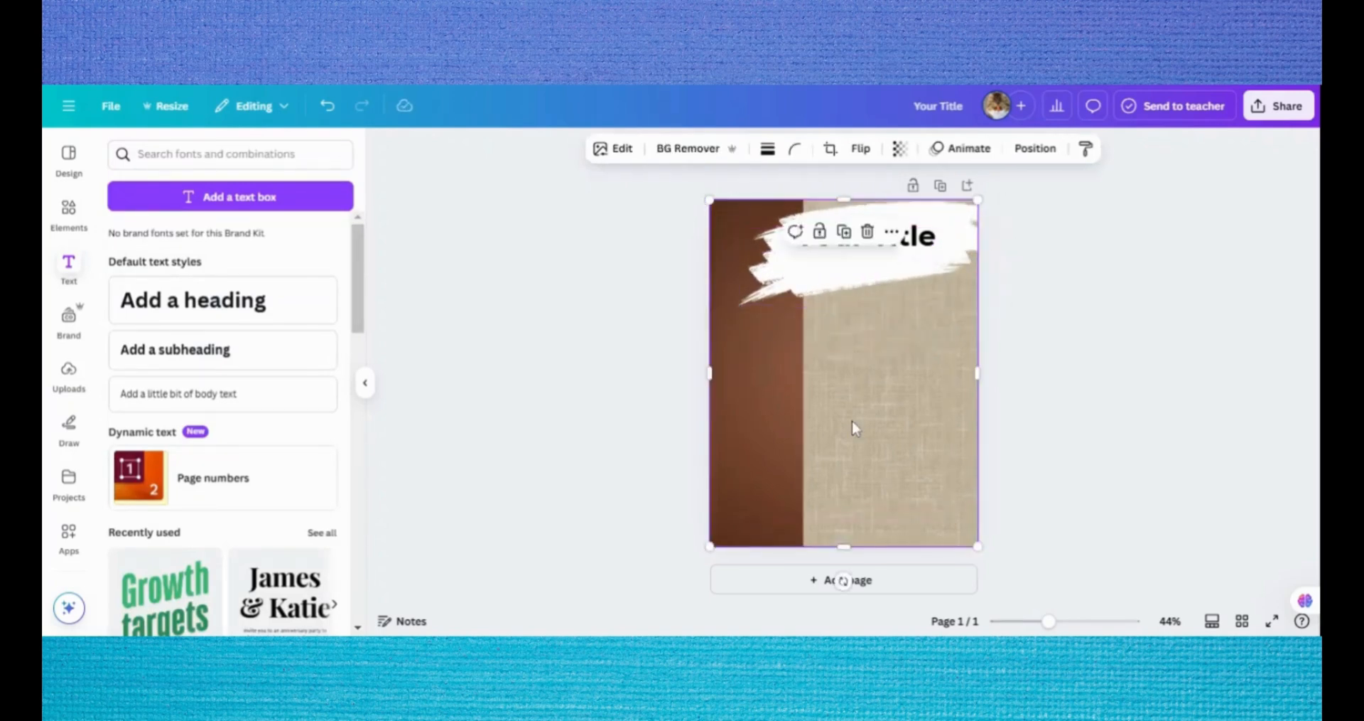
- Add a subheading reading "Your Subtitle here" to the cover page
click(79, 270)
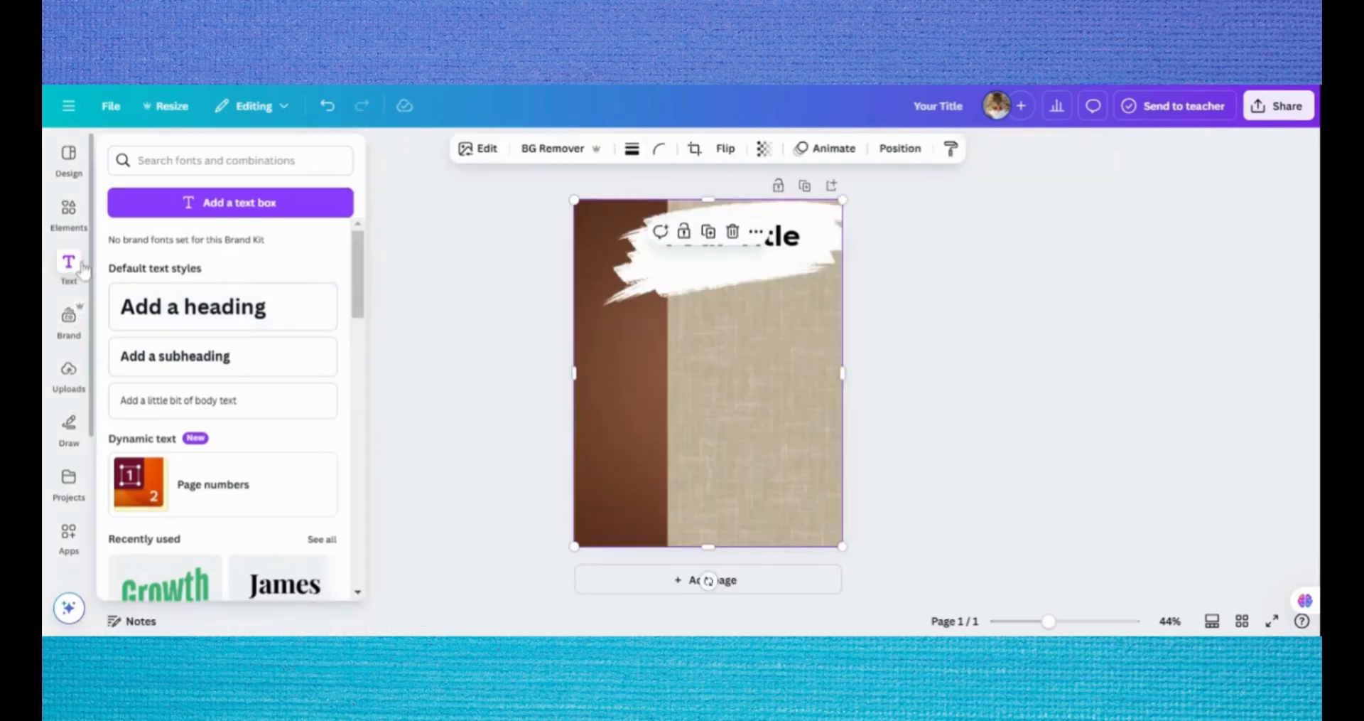
click(226, 380)
text(Y)
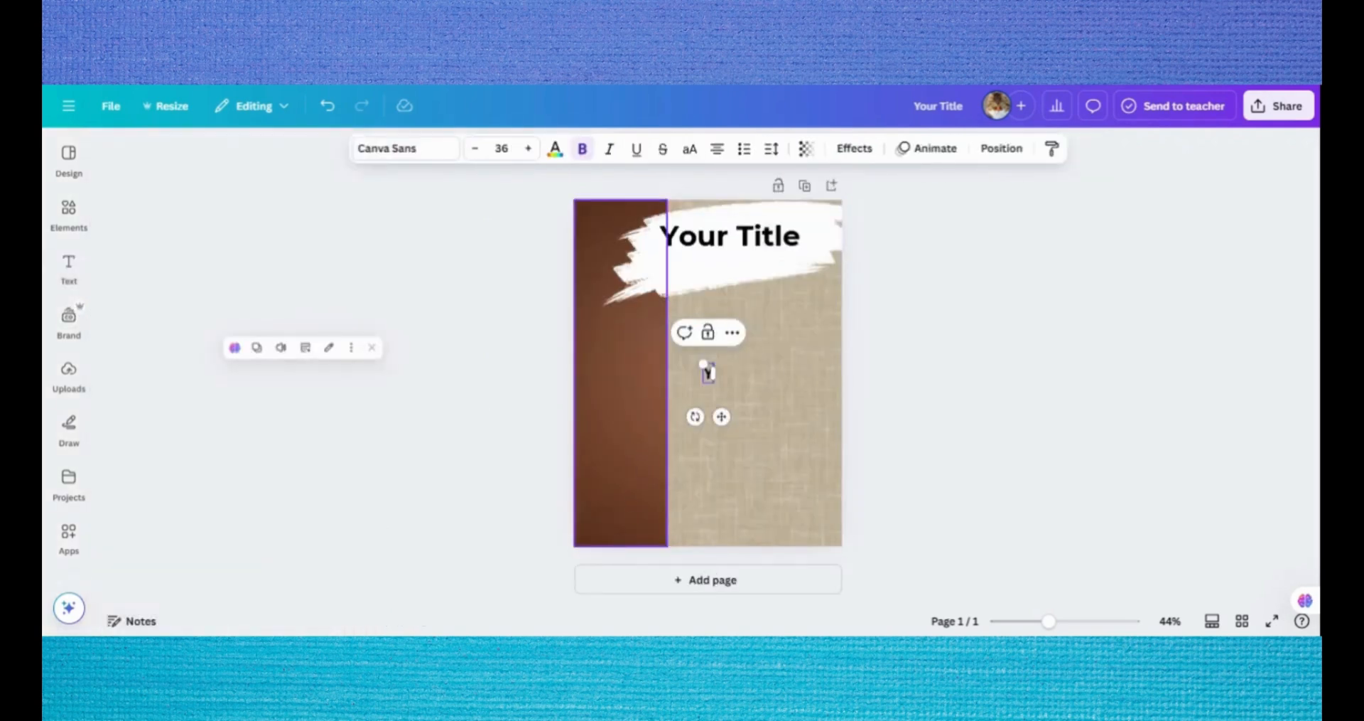
text(our Sub)
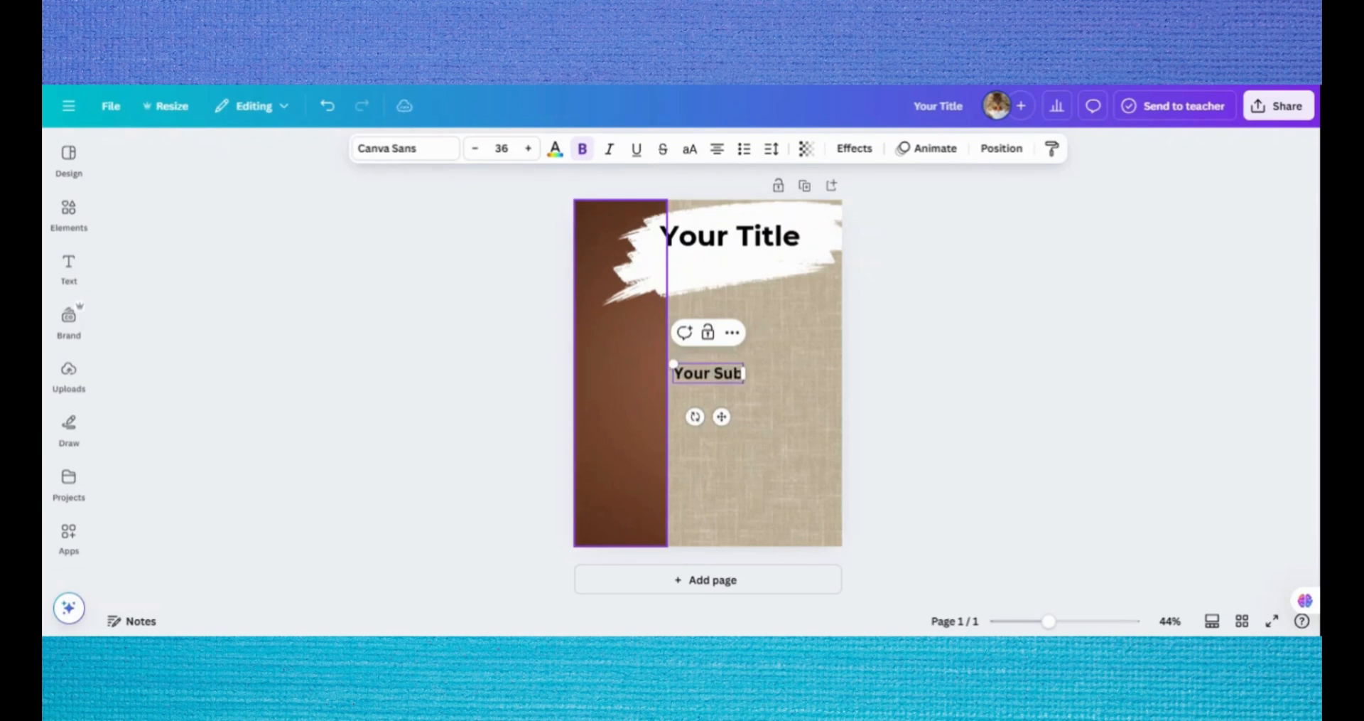
text(title here)
- Browse the available fonts and set the subtitle's font to Brittany
click(405, 148)
scroll(221, 420, down, 5)
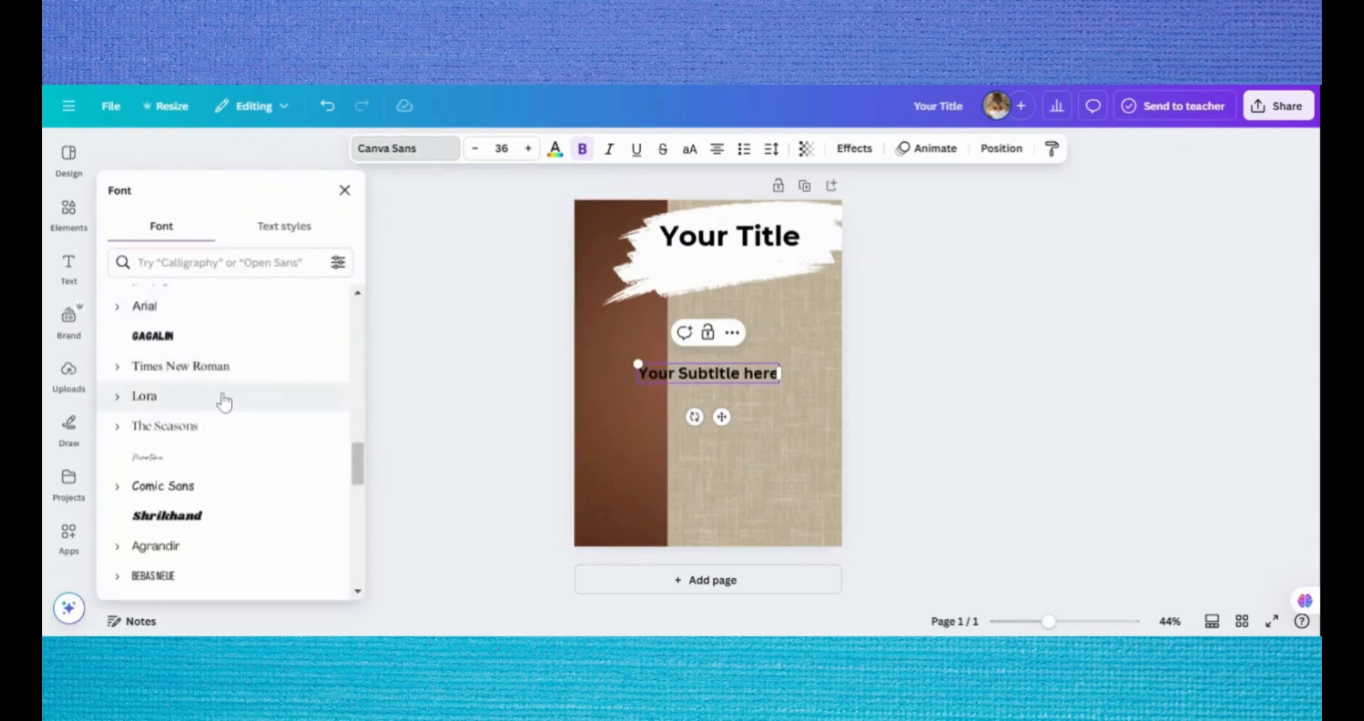
scroll(224, 402, down, 5)
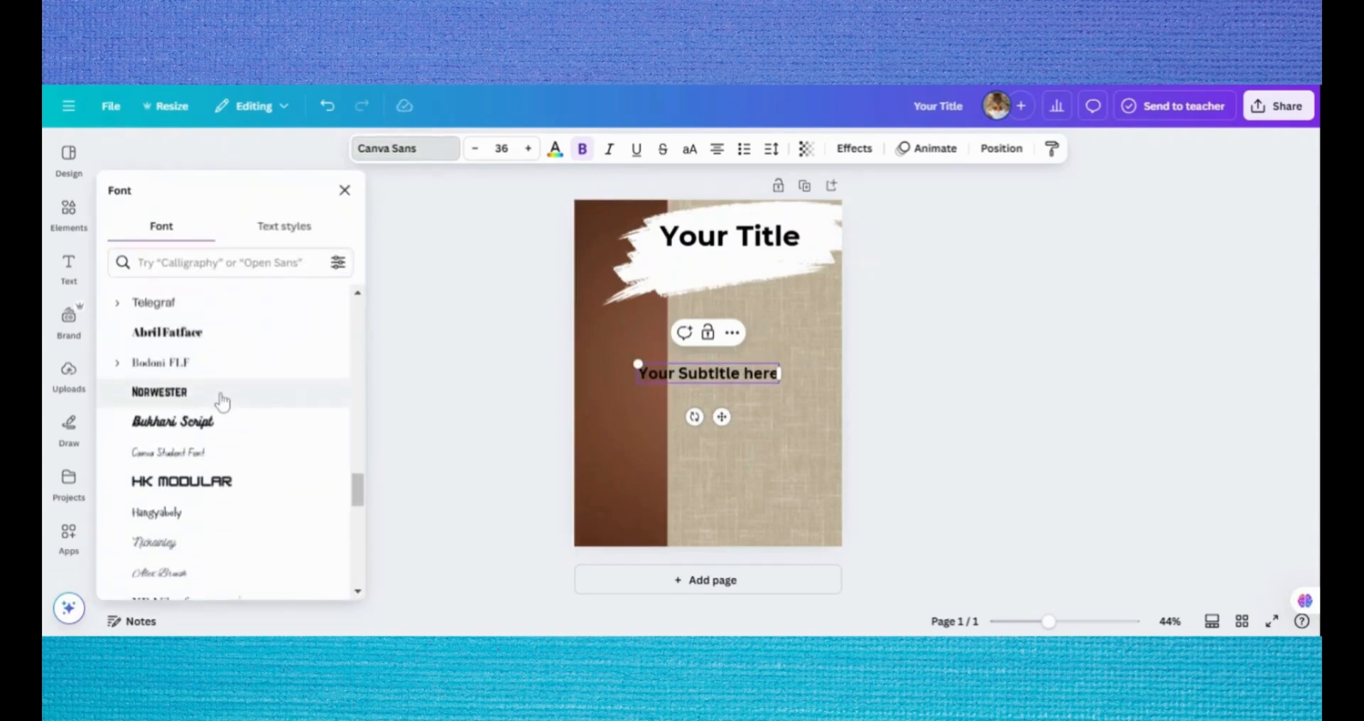
scroll(213, 532, down, 4)
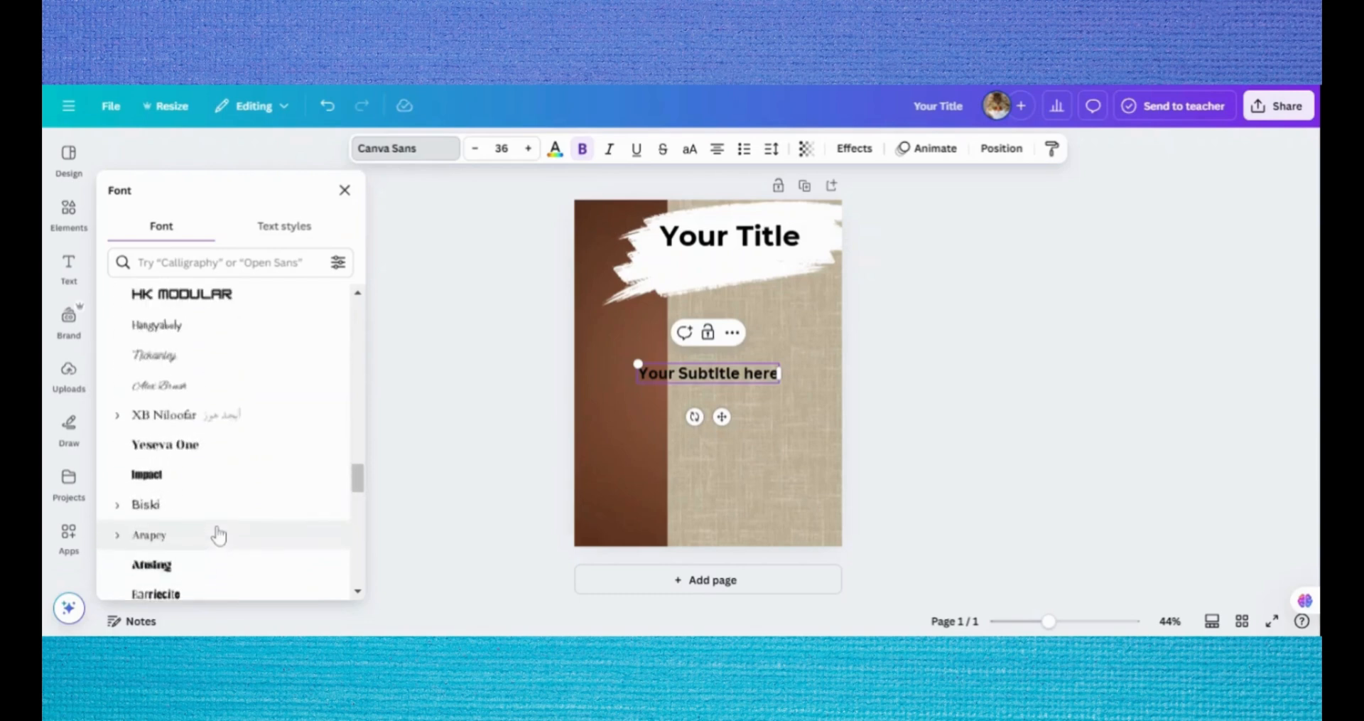
scroll(218, 535, up, 8)
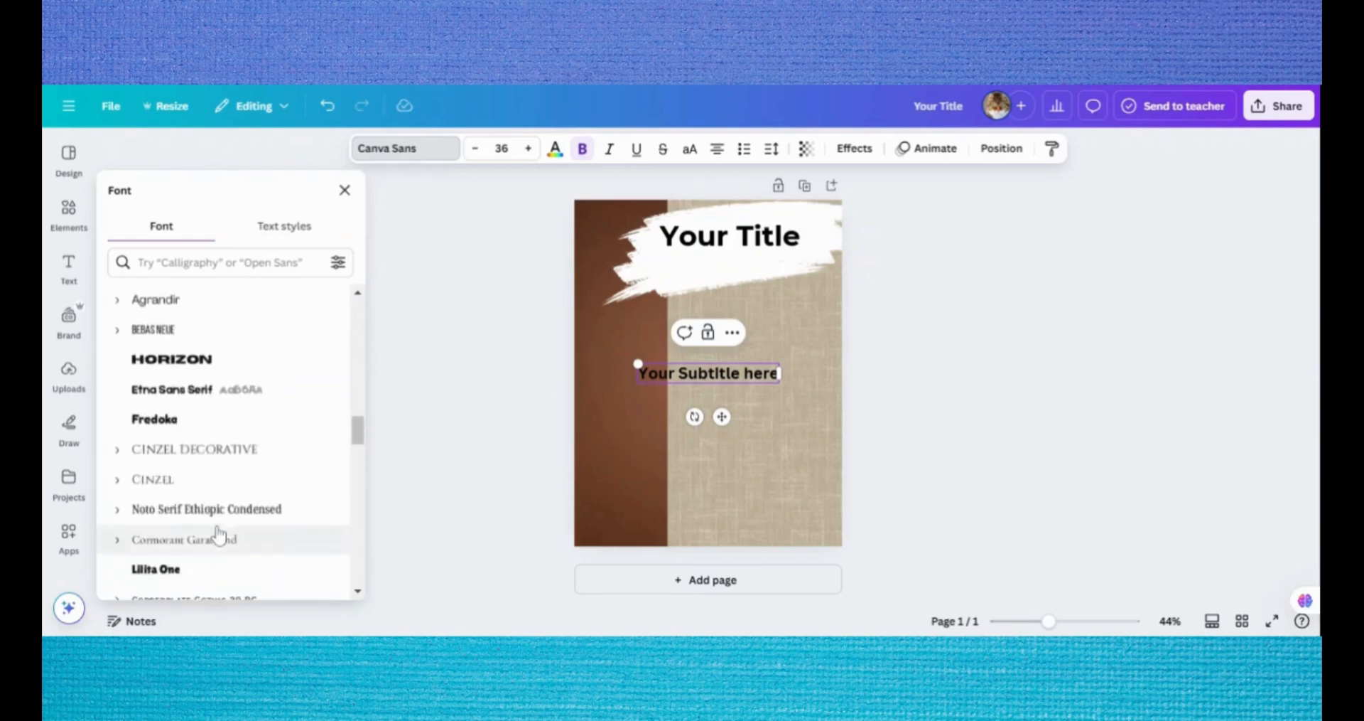
scroll(219, 534, up, 5)
click(153, 412)
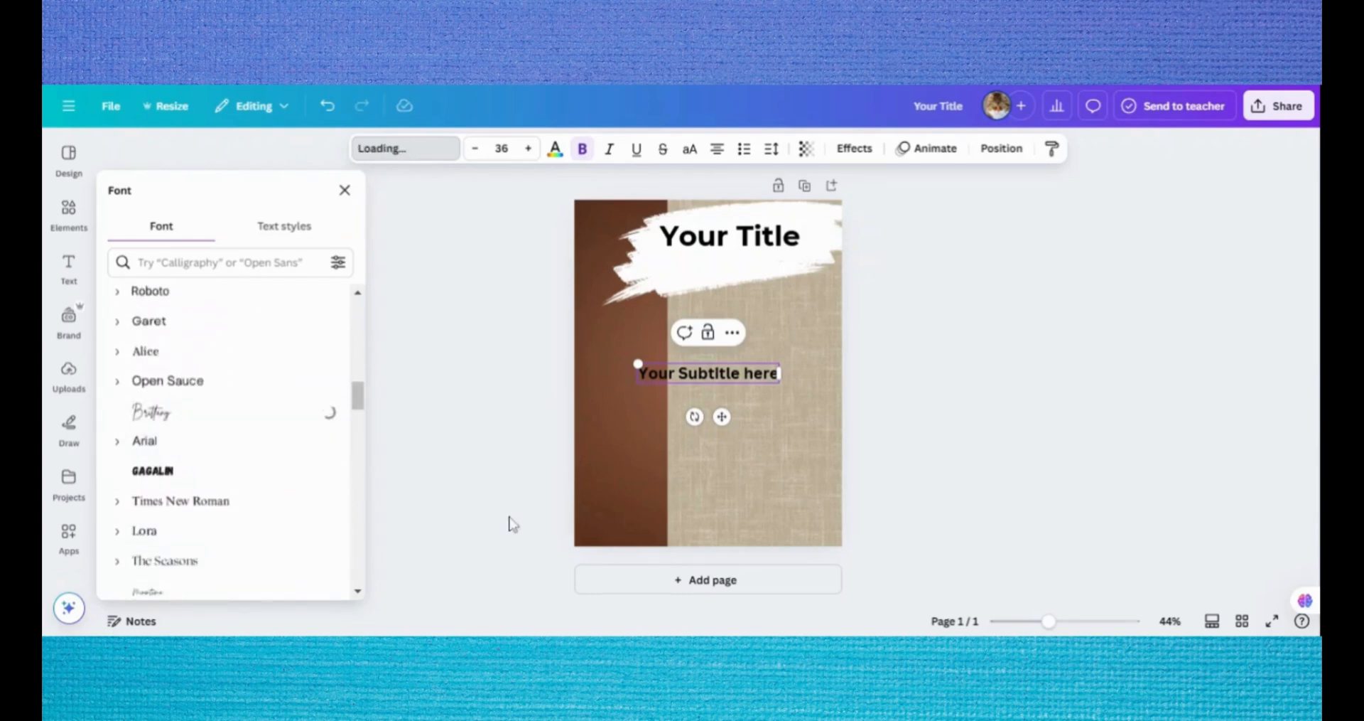
- Turn the subtitle to read vertically upward on the brown strip and recolor it white
drag(705, 415, 670, 363)
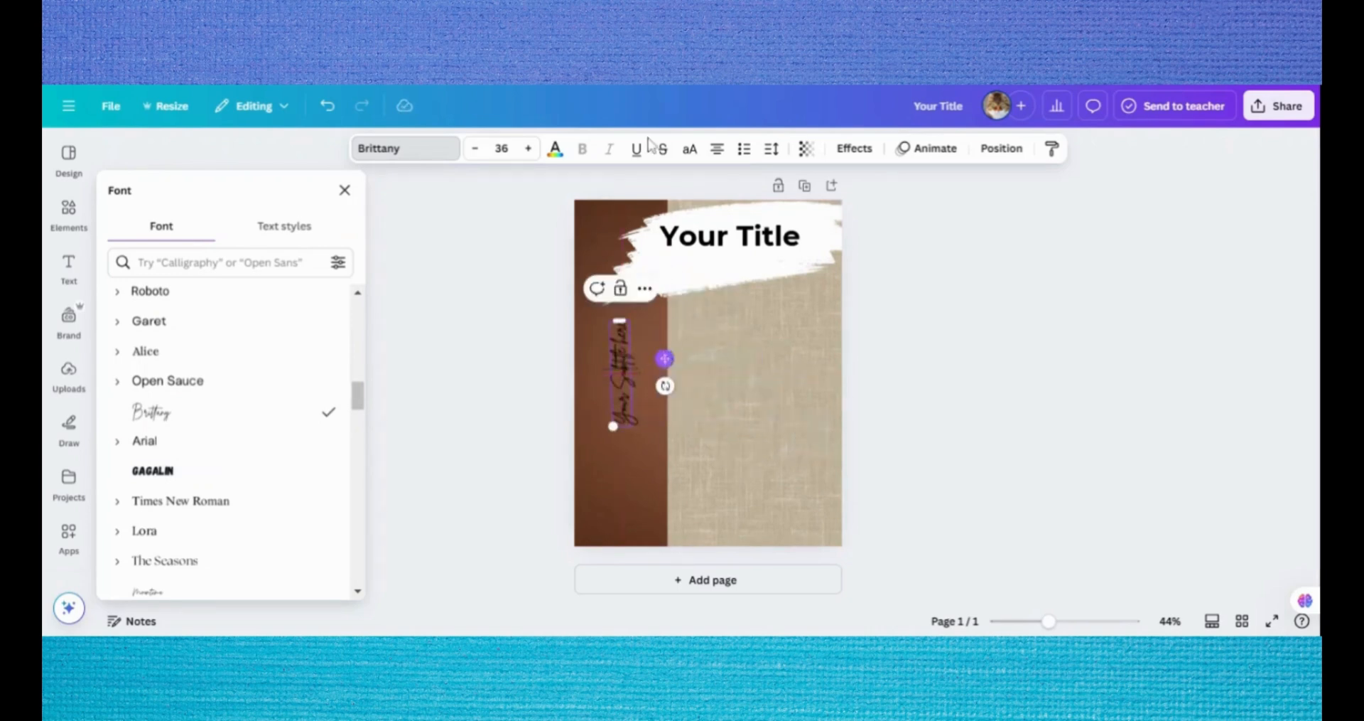
click(556, 147)
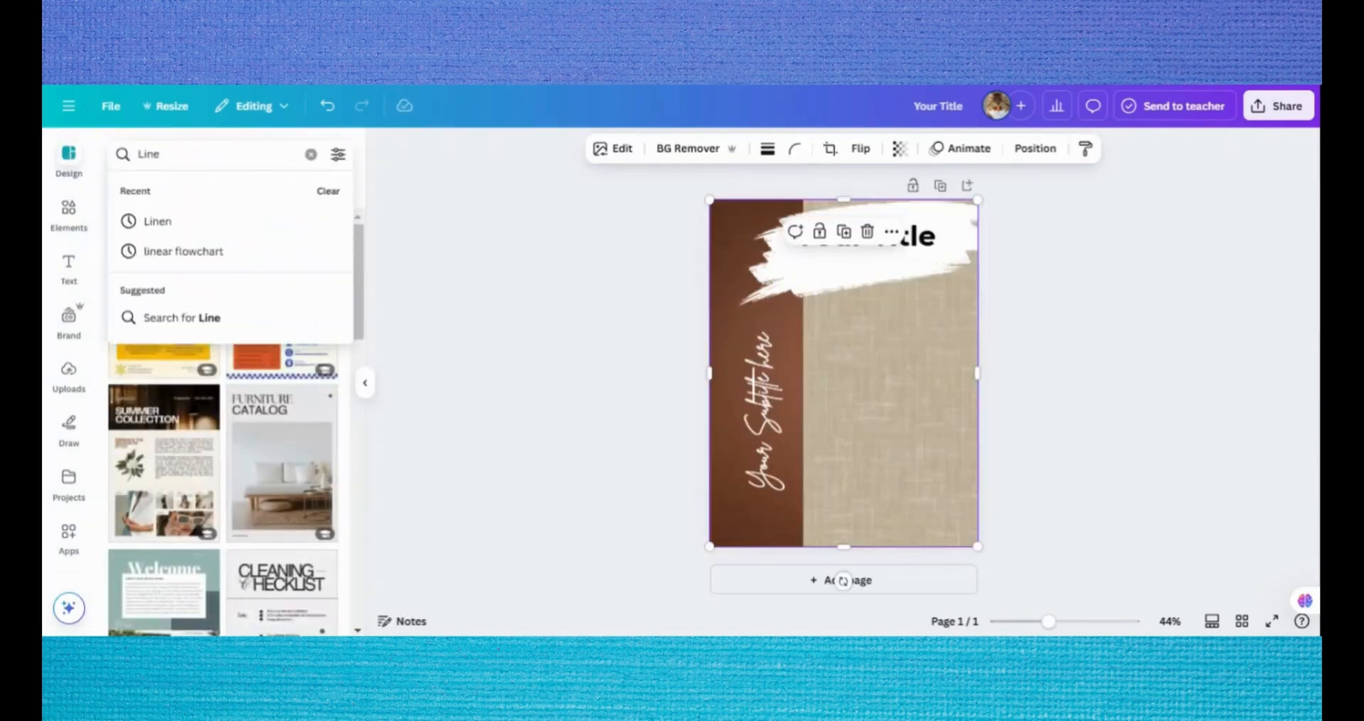
key(BackSpace)
key(BackSpace)
key(BackSpace)
key(BackSpace)
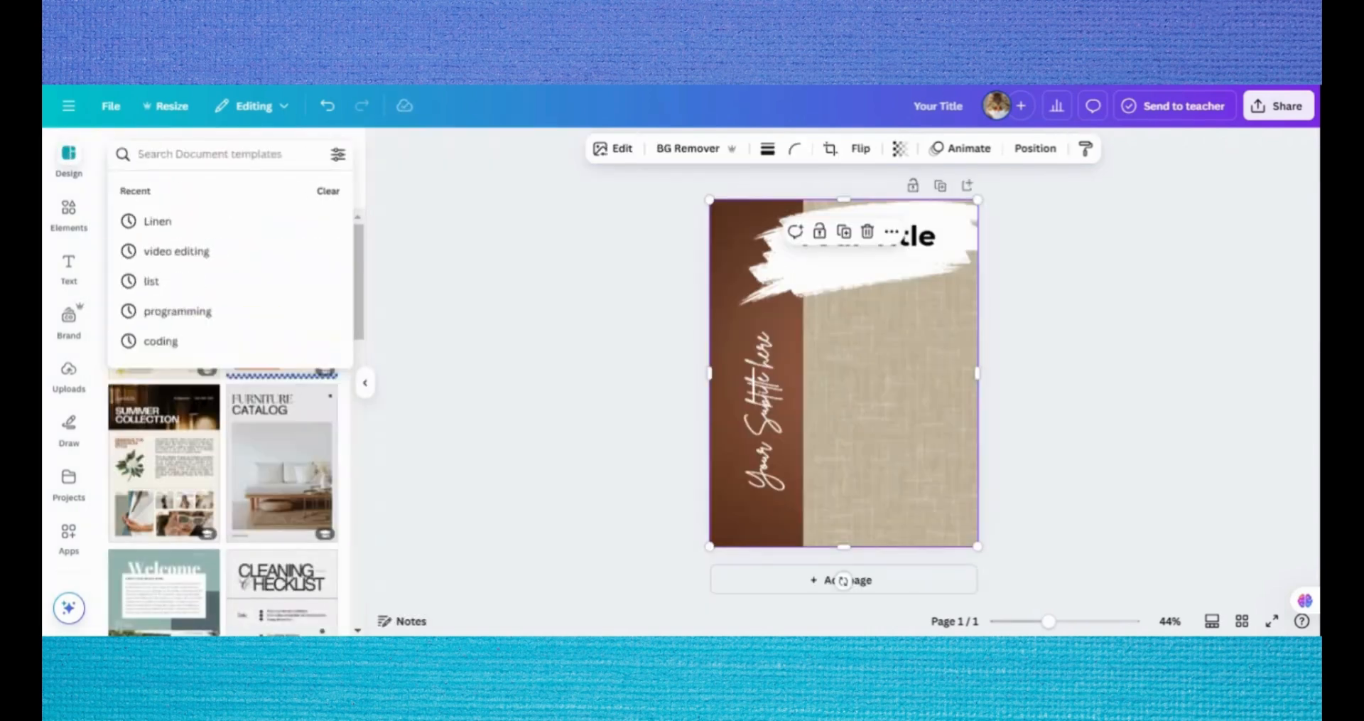
text(Home)
- Search the elements for "Home decor" and add the first photo, showing a bench and wall hanging, to the page
click(69, 214)
click(213, 154)
text(Home decor)
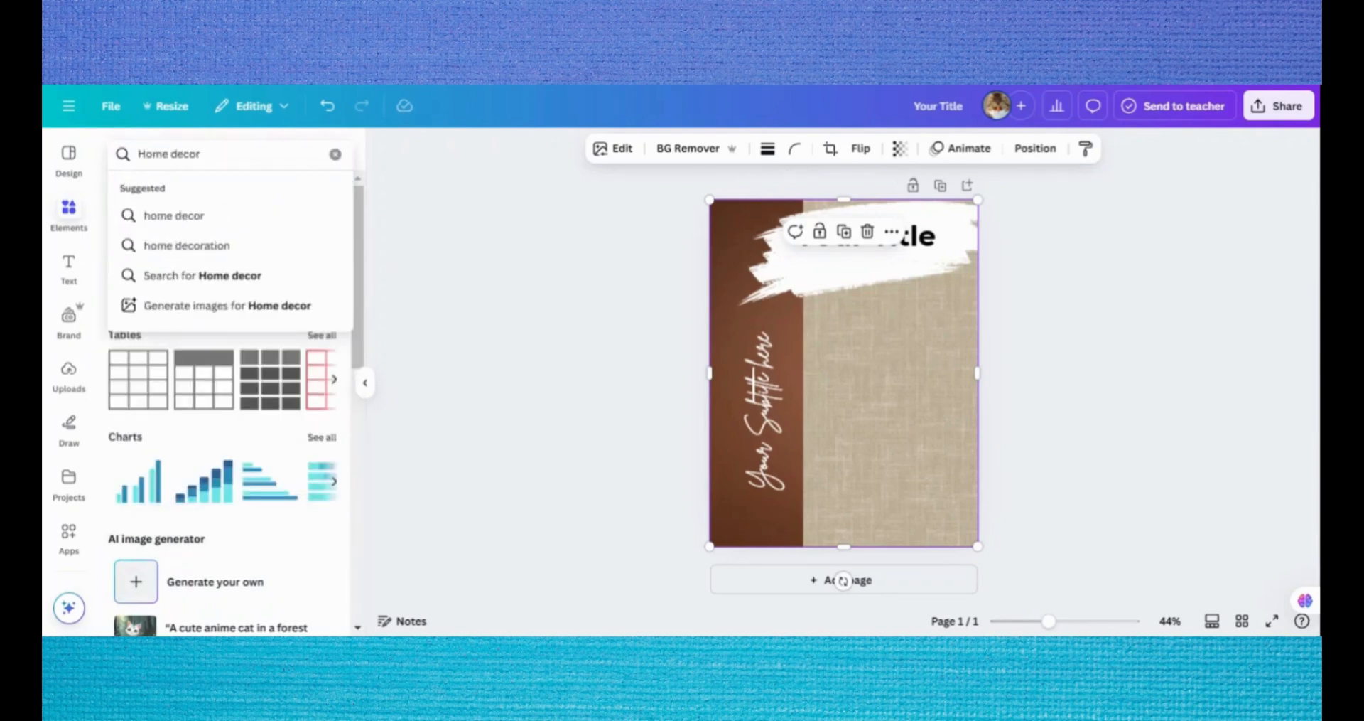
key(Return)
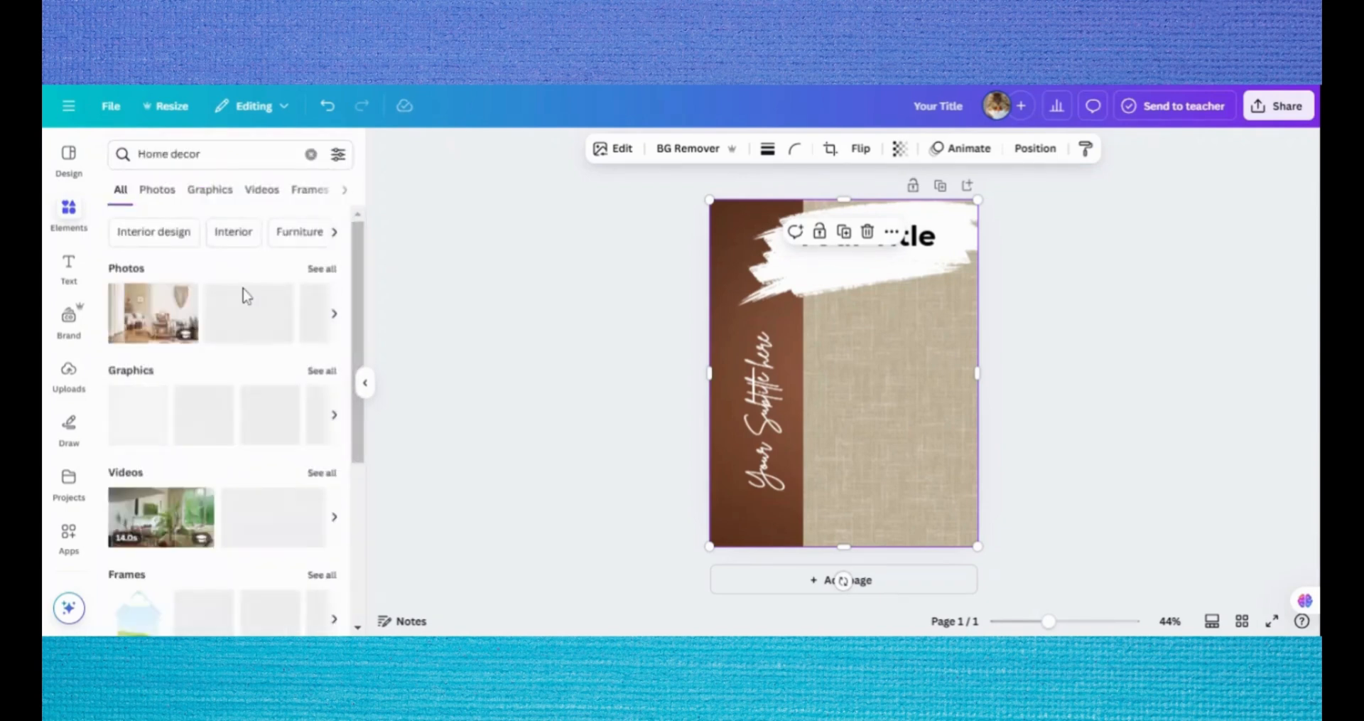
click(166, 320)
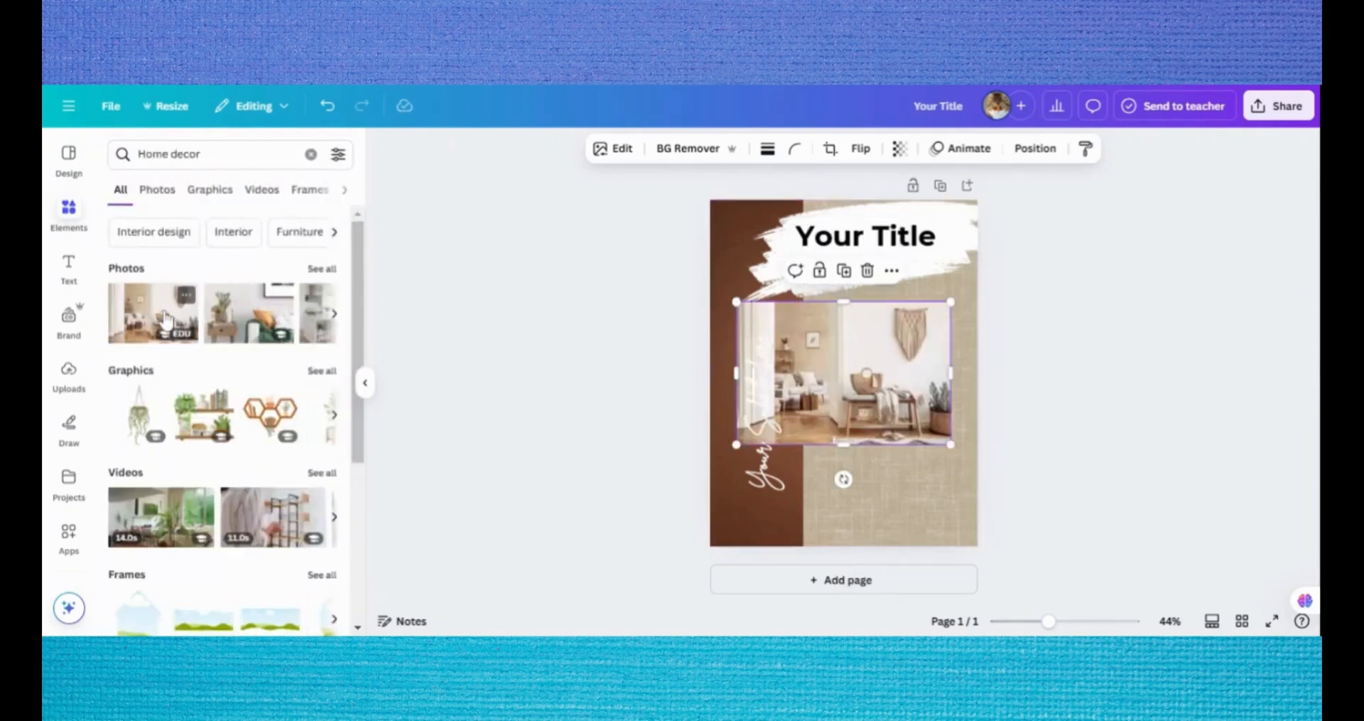
- Send the photo behind the brush stroke, strip and text, and enlarge it to fill the page area beside the brown strip
click(1034, 148)
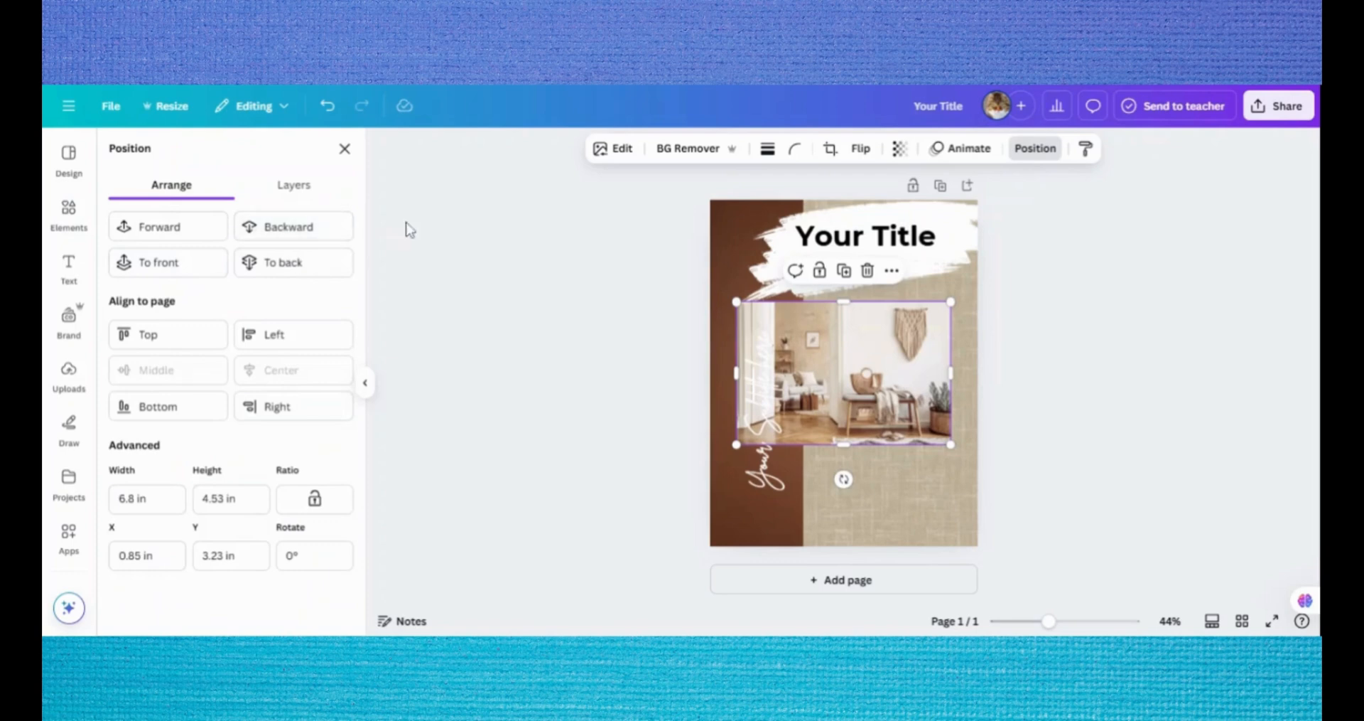
click(344, 228)
drag(901, 363, 935, 334)
drag(879, 416, 882, 549)
drag(924, 403, 917, 381)
drag(871, 530, 869, 553)
click(1161, 406)
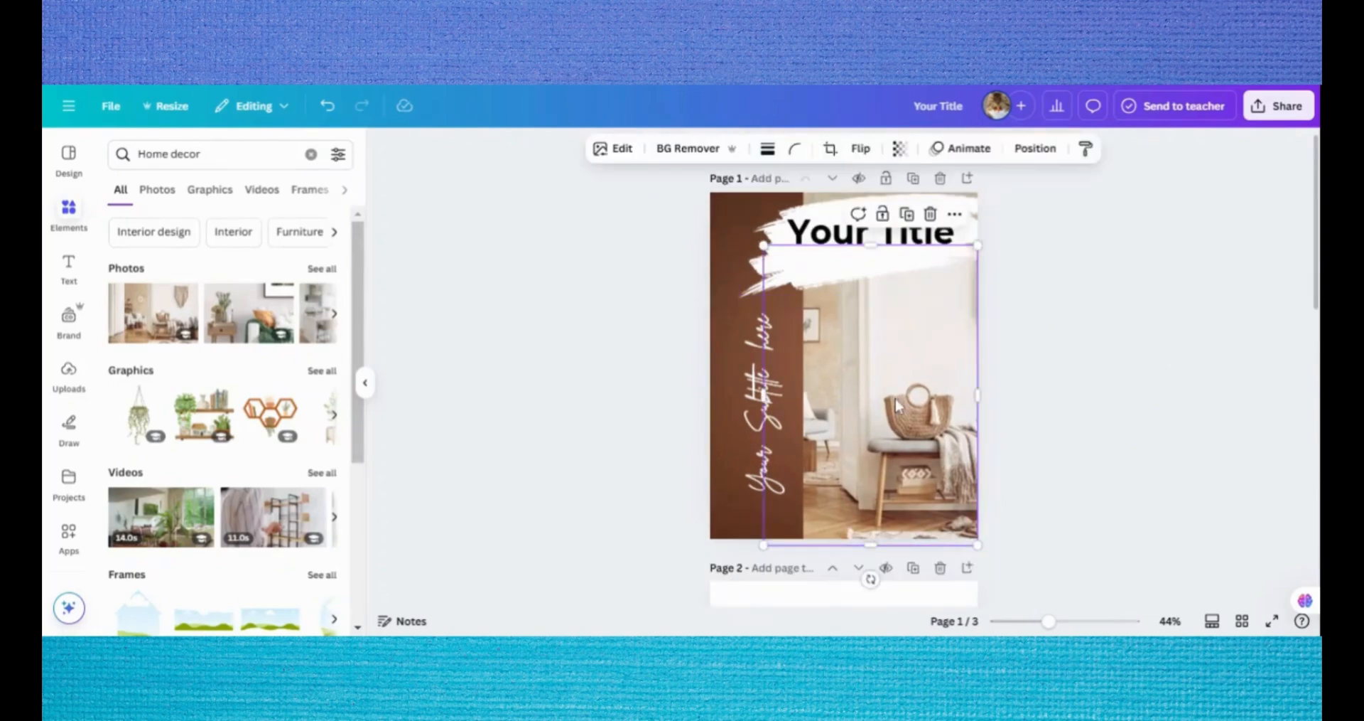
- Duplicate the finished cover page until the document has six pages, and look through the copies
click(914, 179)
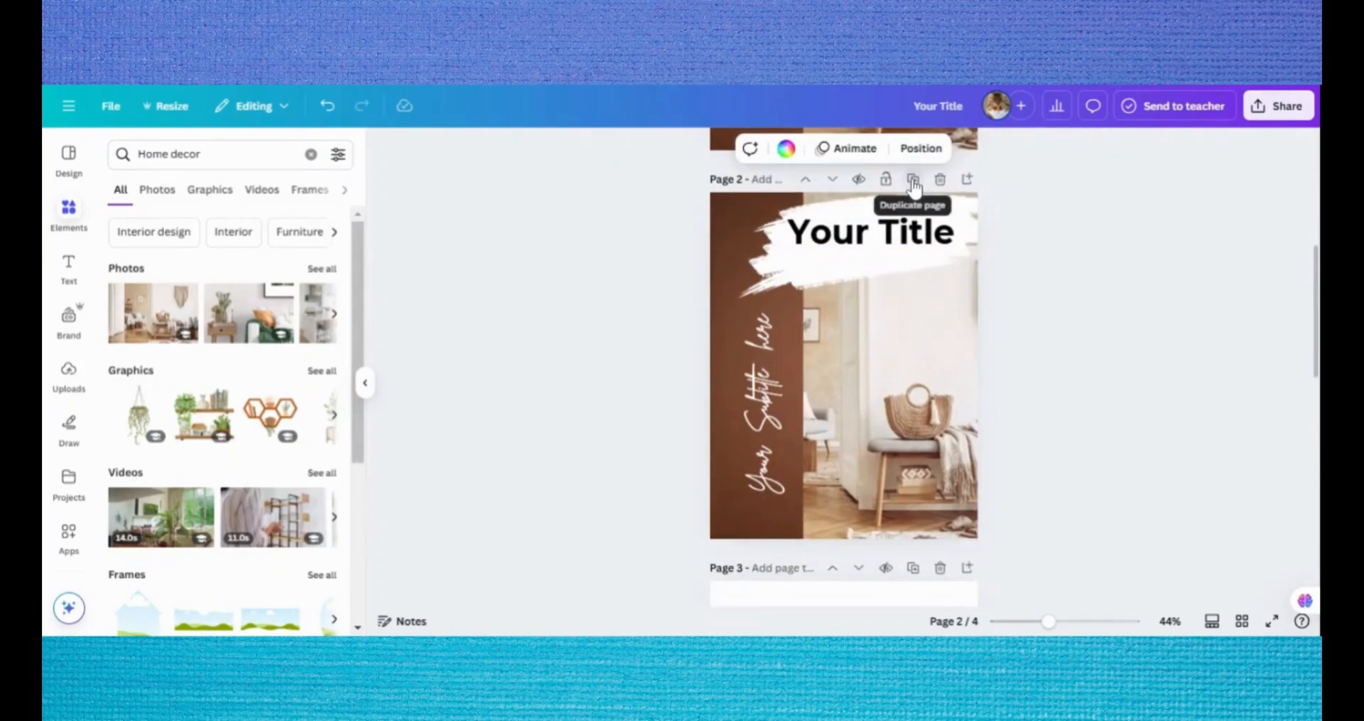
click(913, 179)
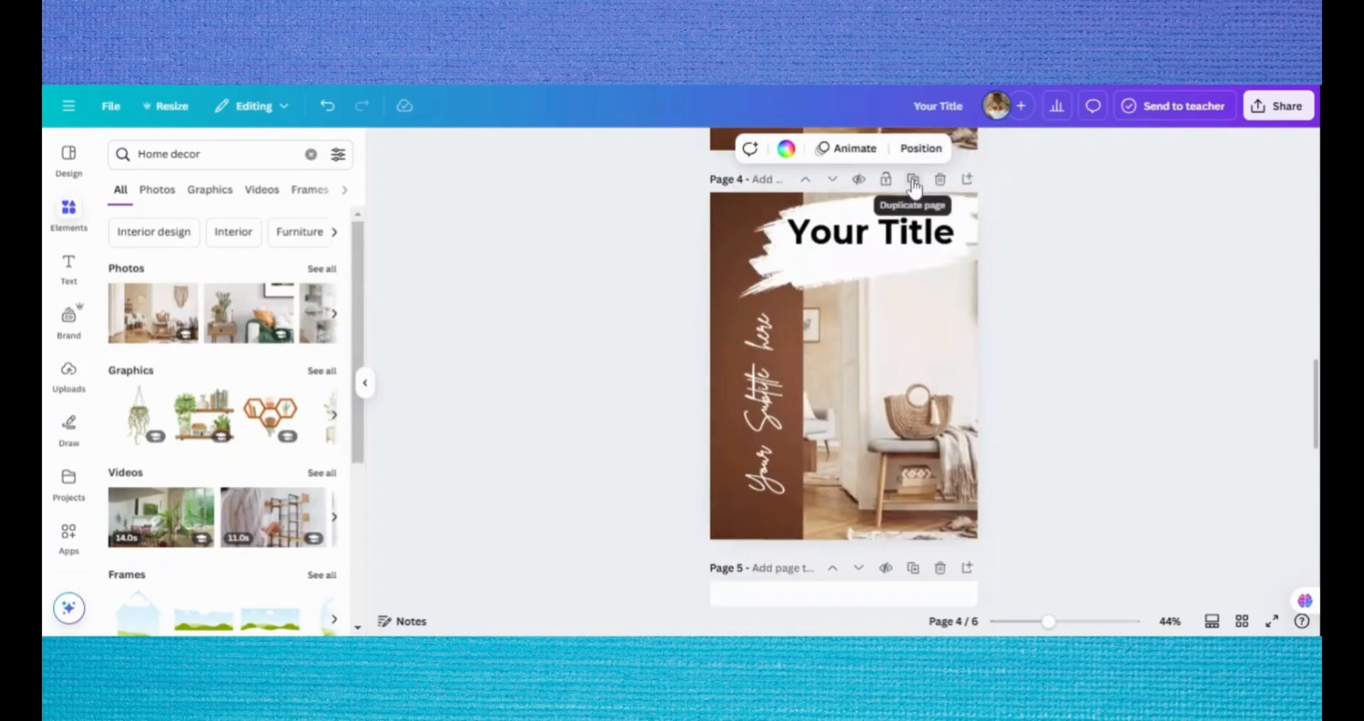
scroll(917, 256, up, 14)
scroll(916, 256, down, 10)
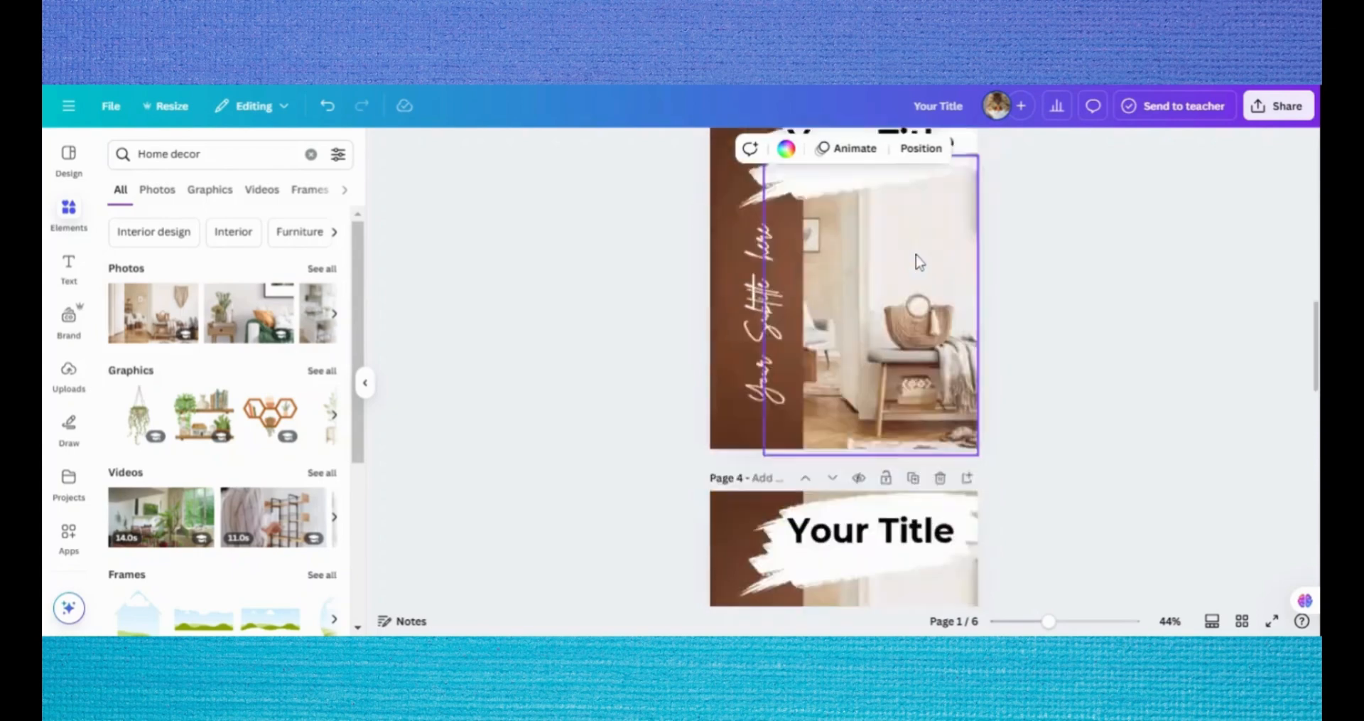
scroll(917, 260, down, 5)
scroll(917, 259, up, 14)
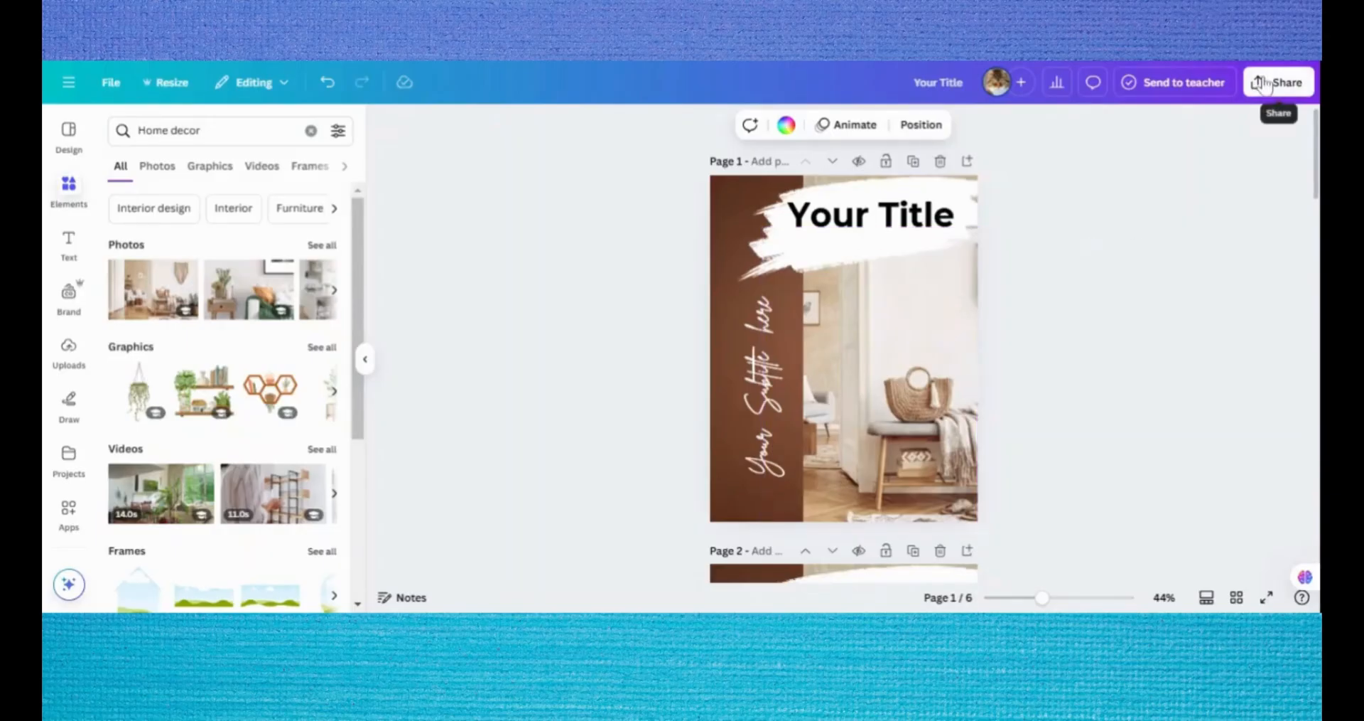
- Open the design's public view link sharing option
click(1262, 83)
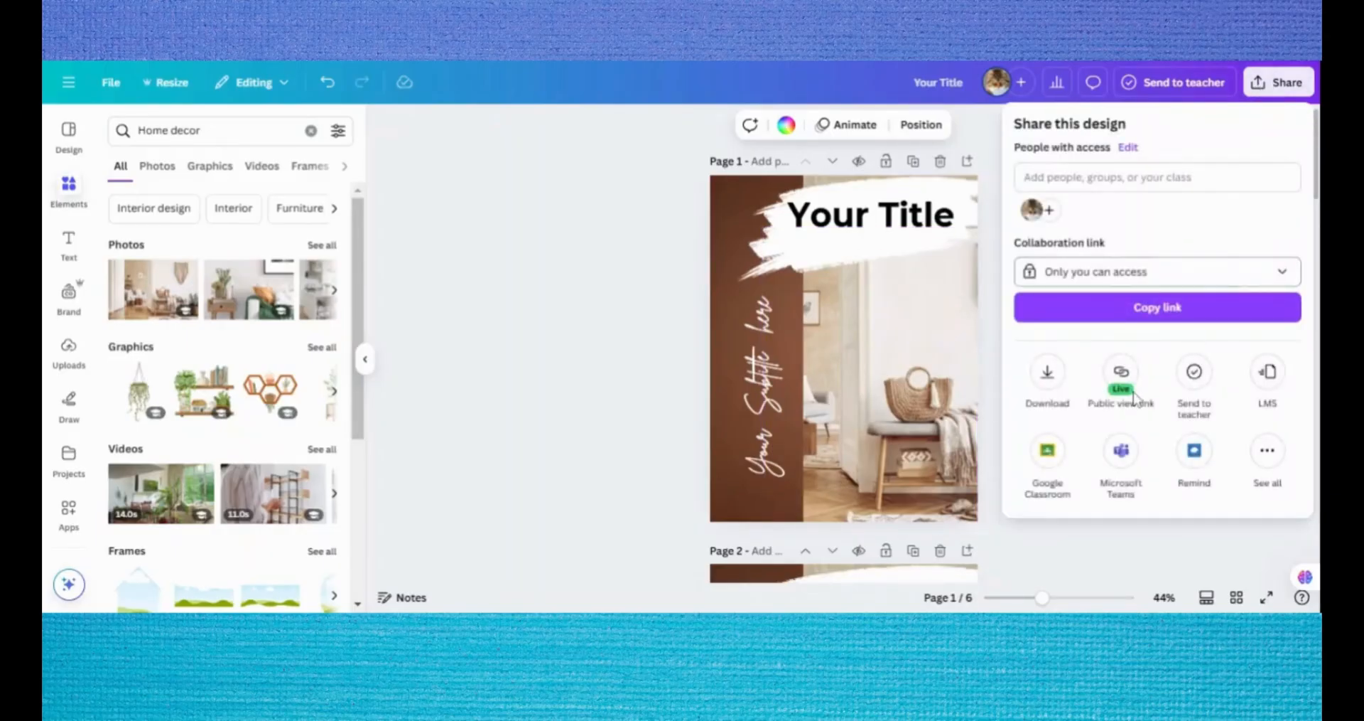
click(1122, 384)
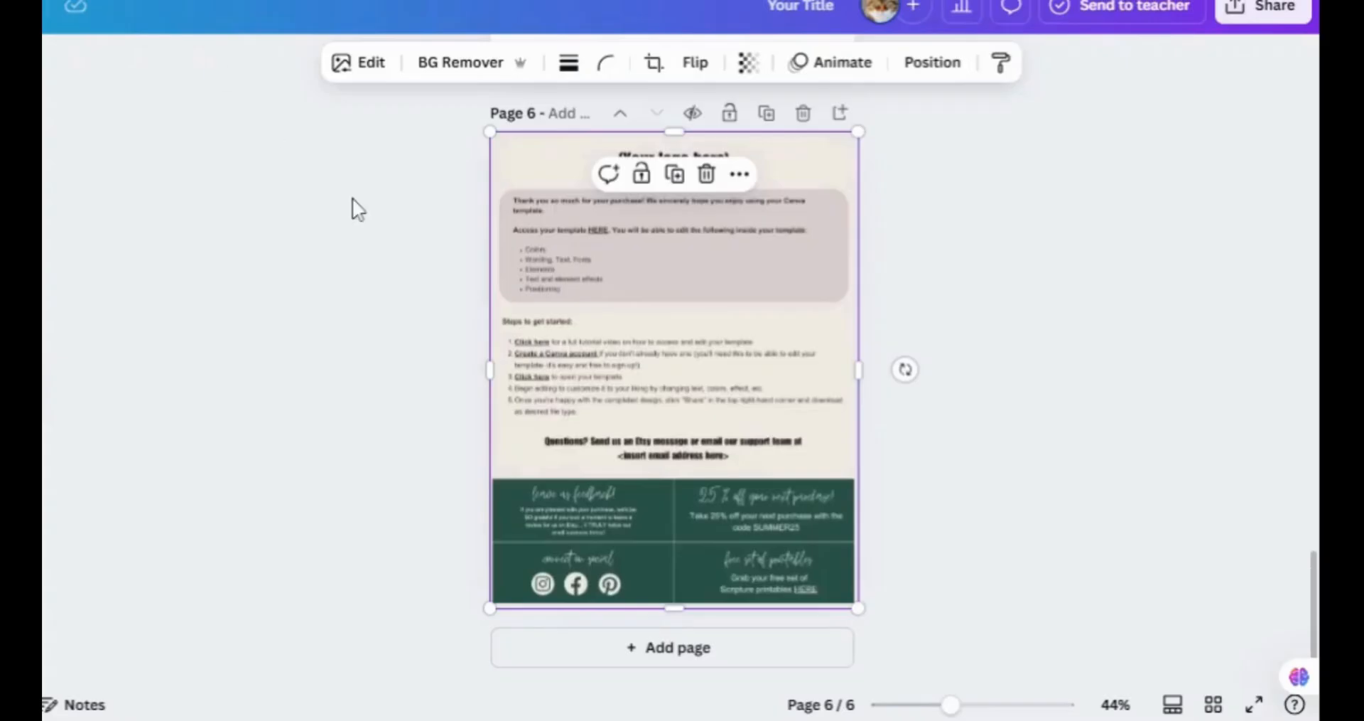
- Deselect the thank-you delivery sheet on page 6 and choose PDF Standard as the download file type
scroll(365, 210, up, 2)
scroll(365, 210, down, 2)
click(1051, 226)
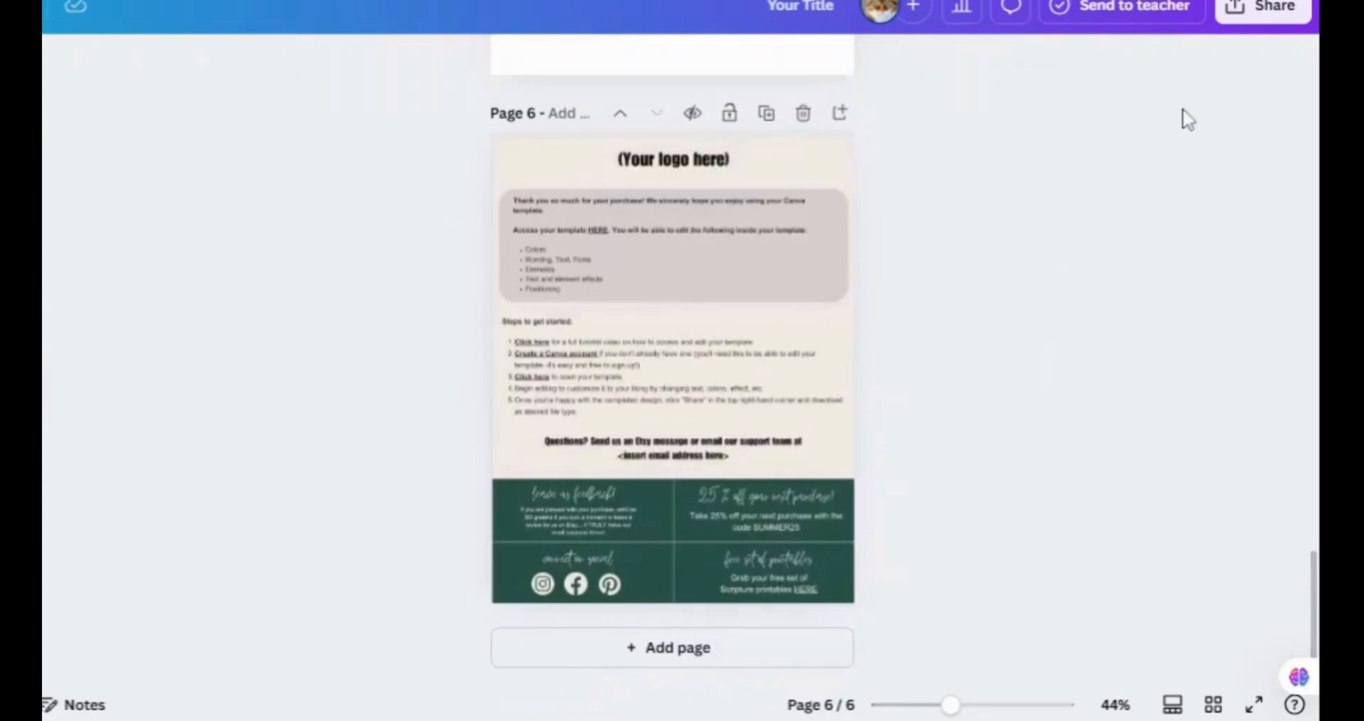
click(1263, 13)
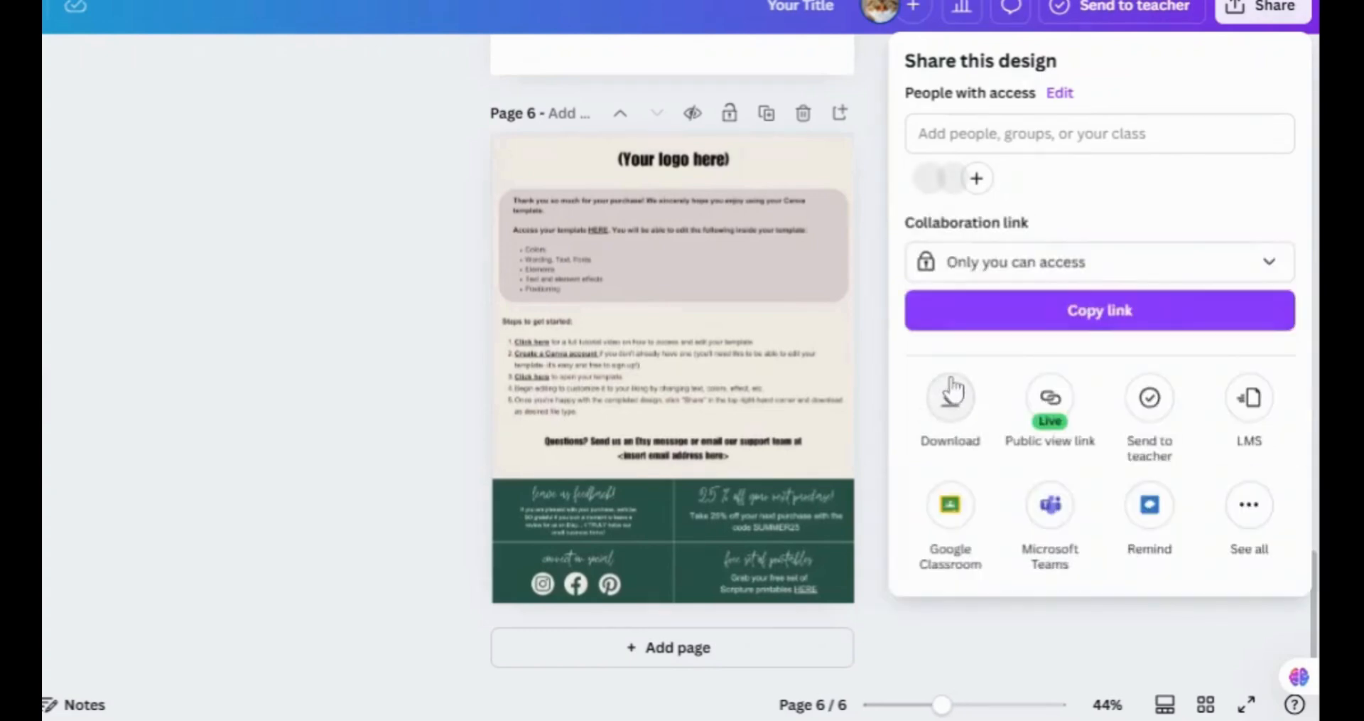
click(952, 398)
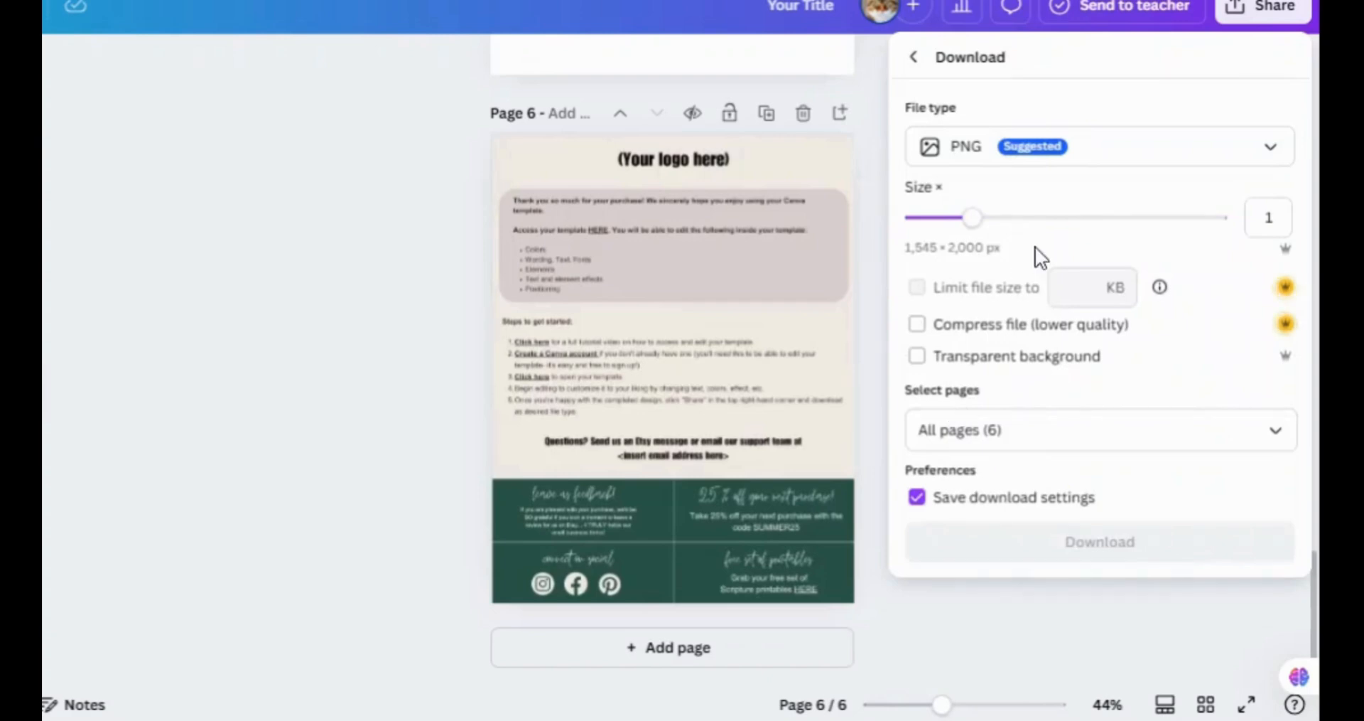
click(1123, 155)
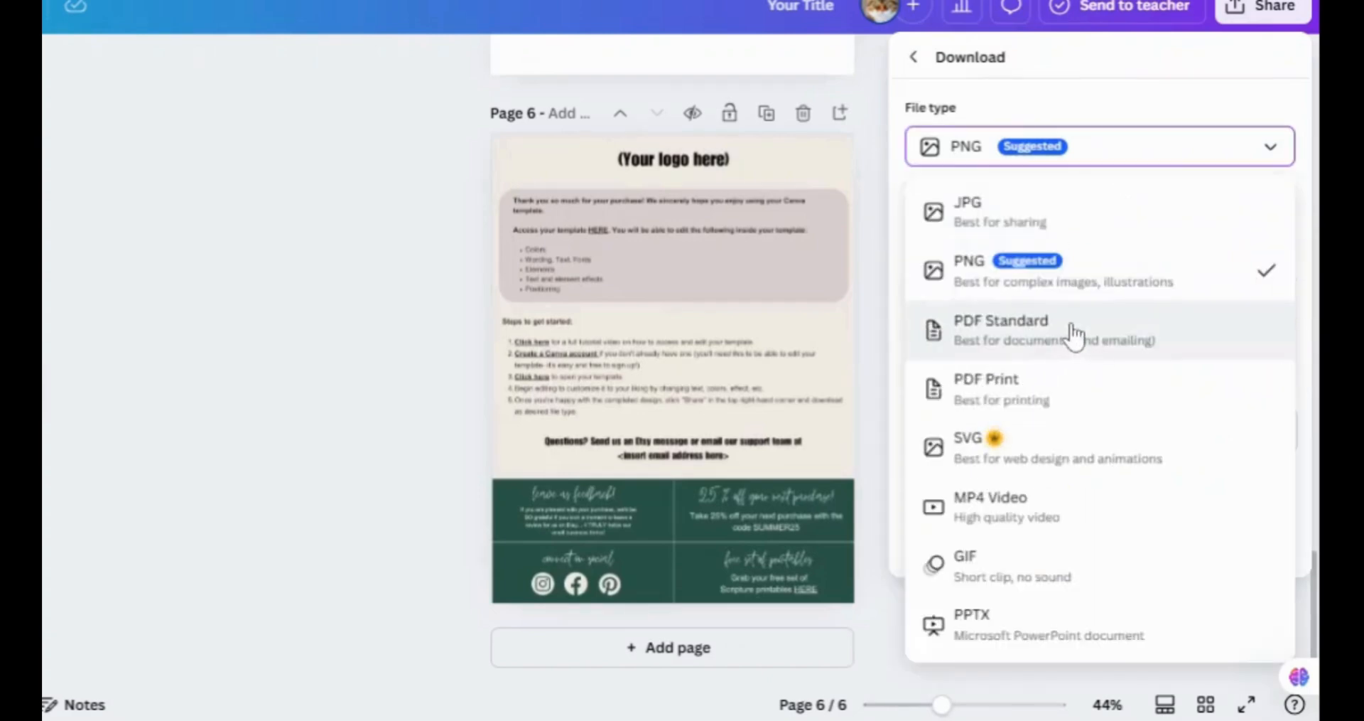
click(1069, 329)
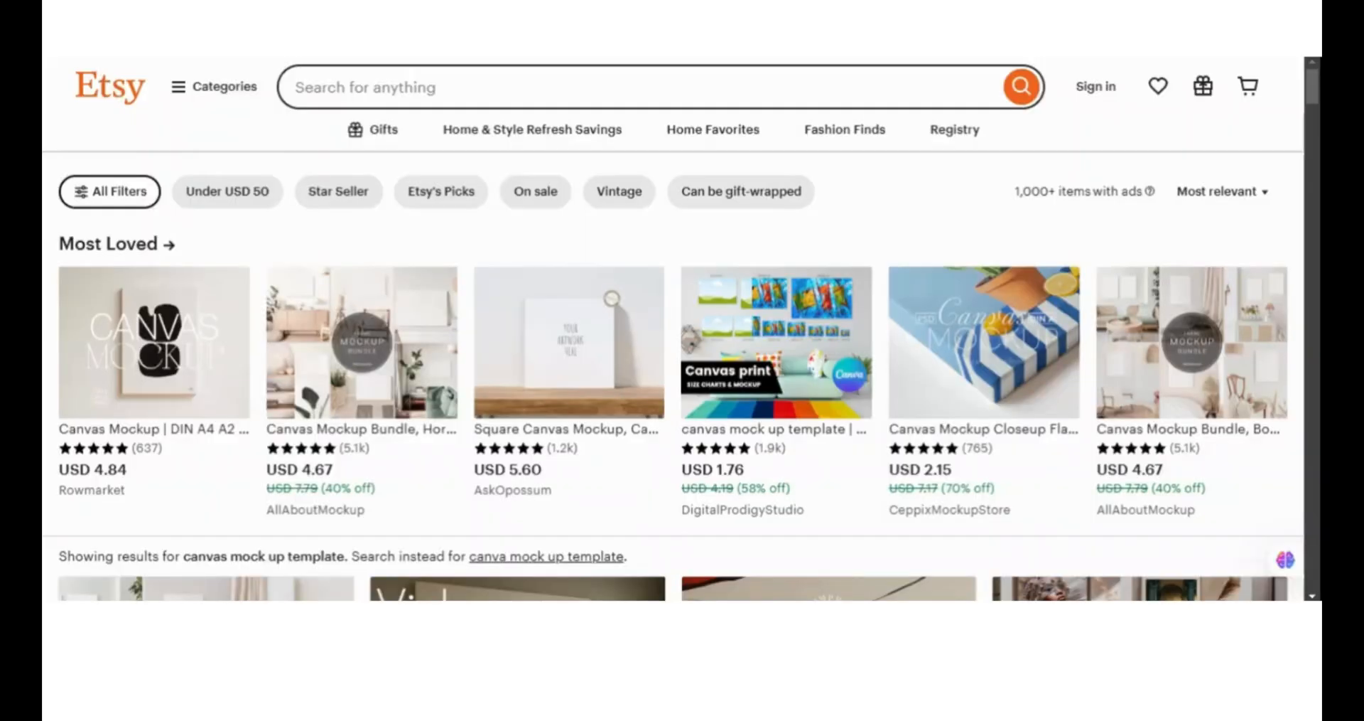
- Switch to Etsy, search for "Canva mock up template" and browse the mockup listings
click(682, 86)
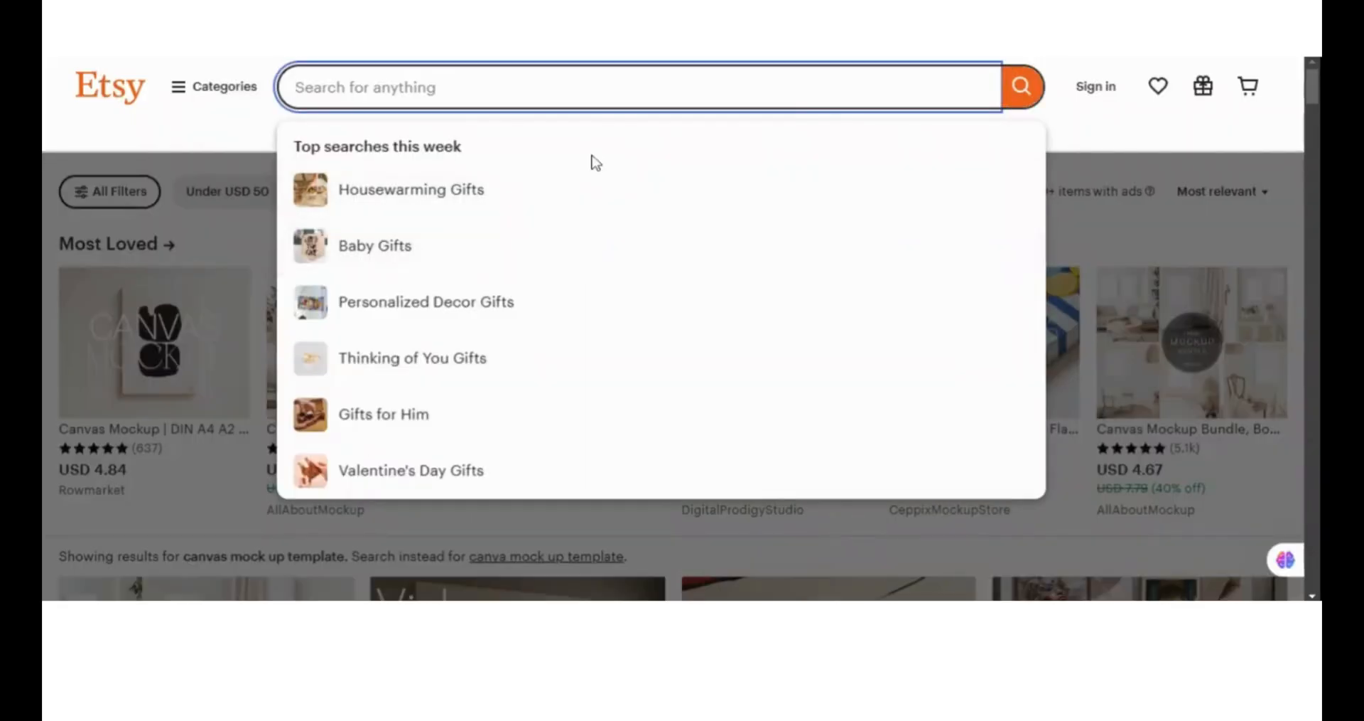
text(Can)
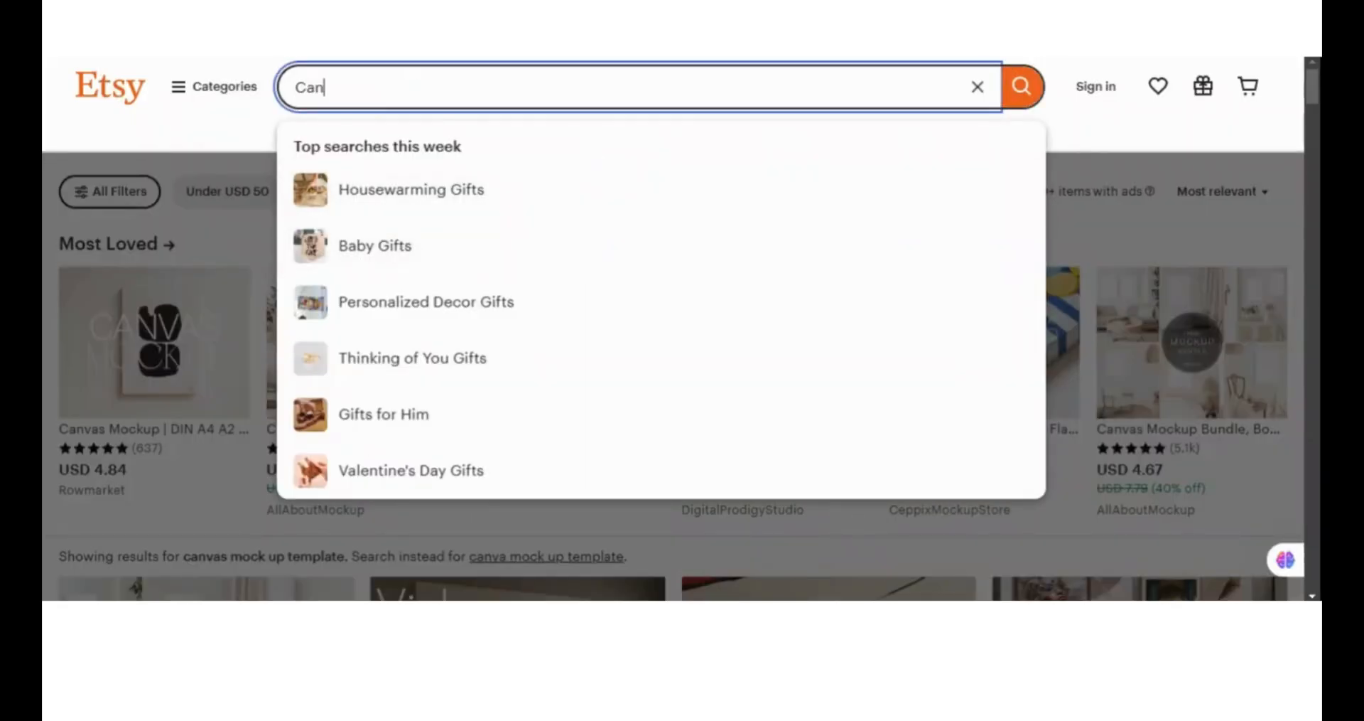
text(va mocj)
key(BackSpace)
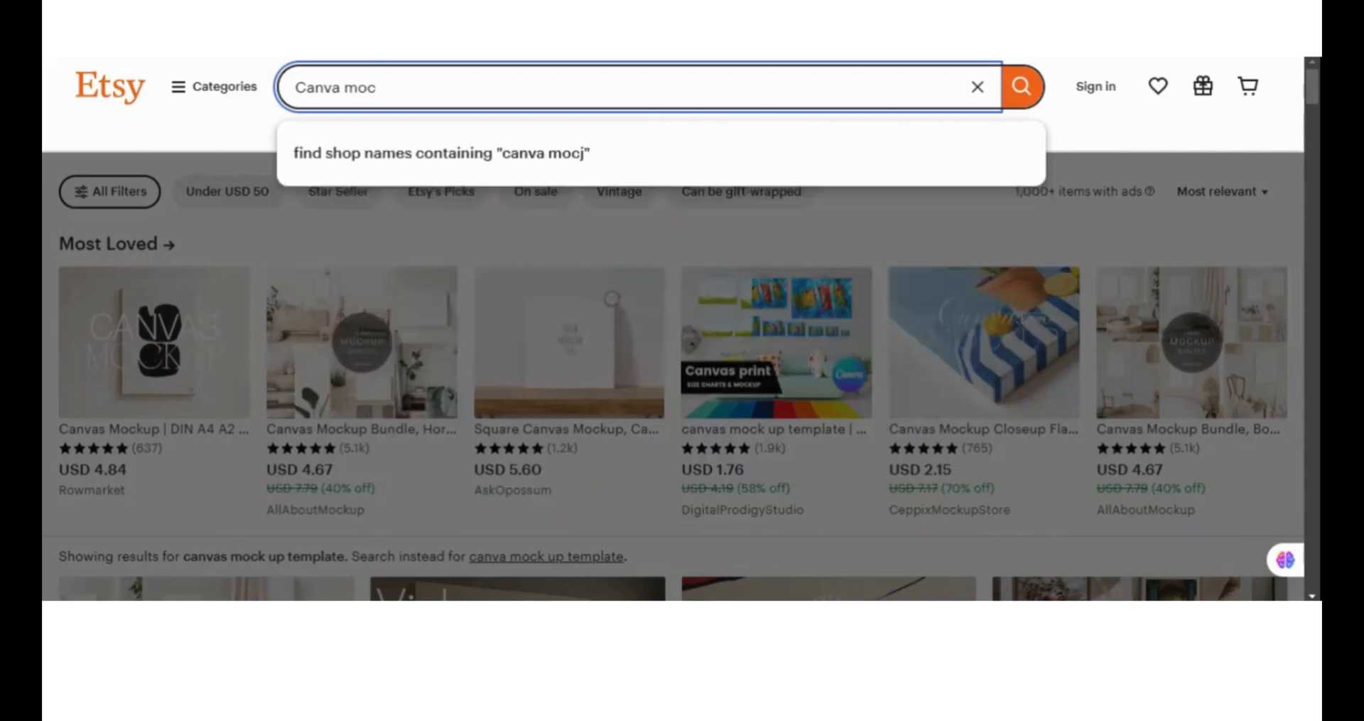
text(k u)
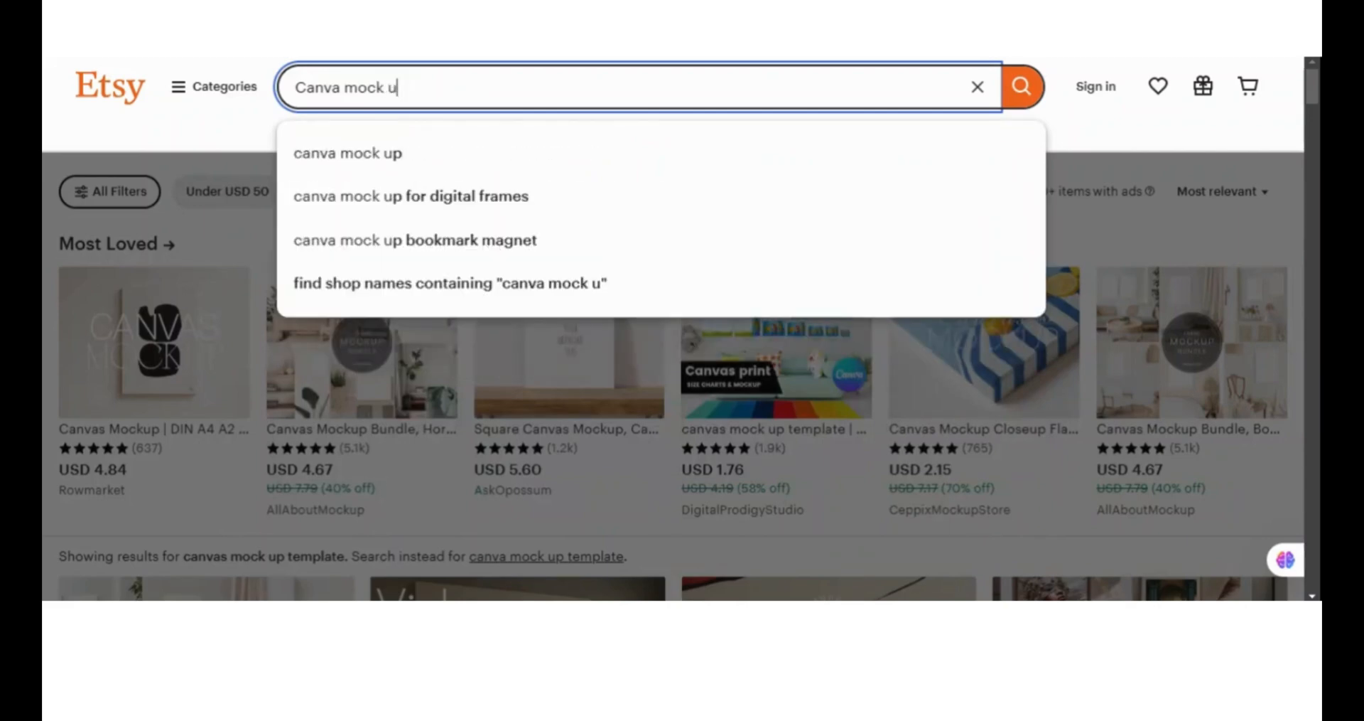
text(p template)
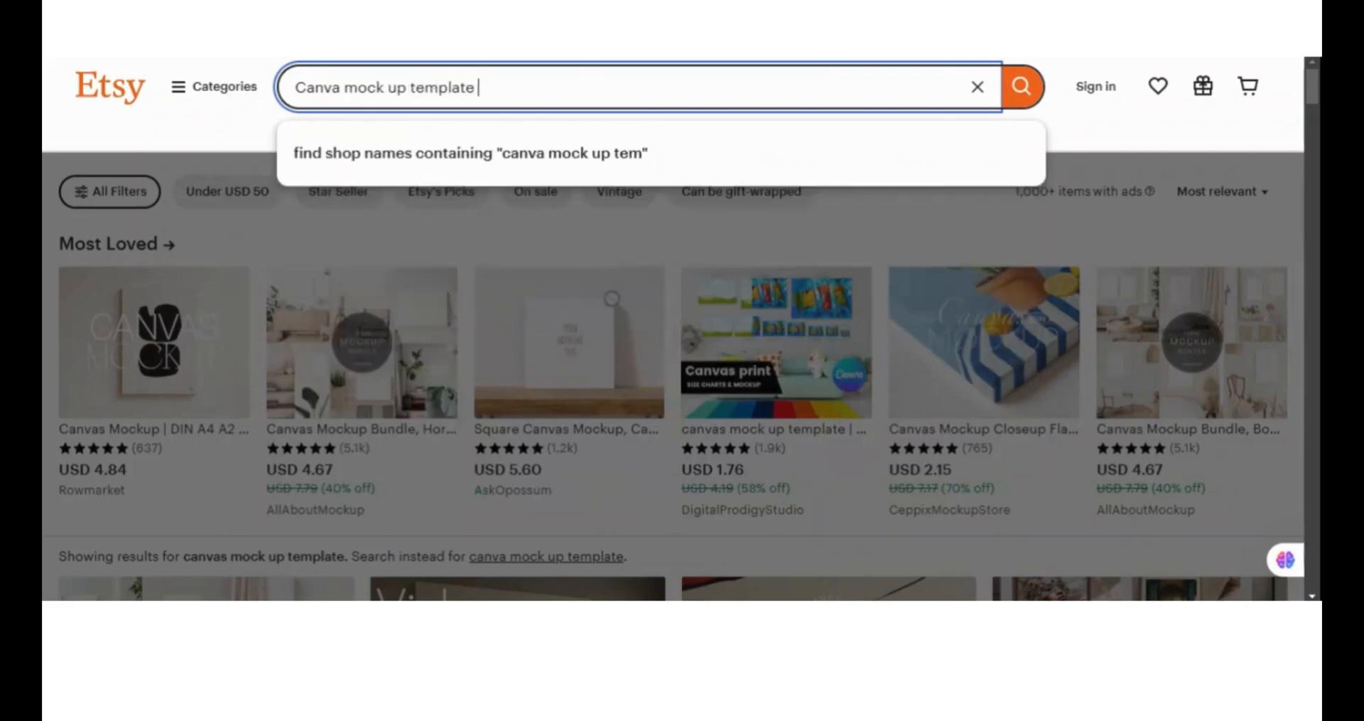
click(1021, 88)
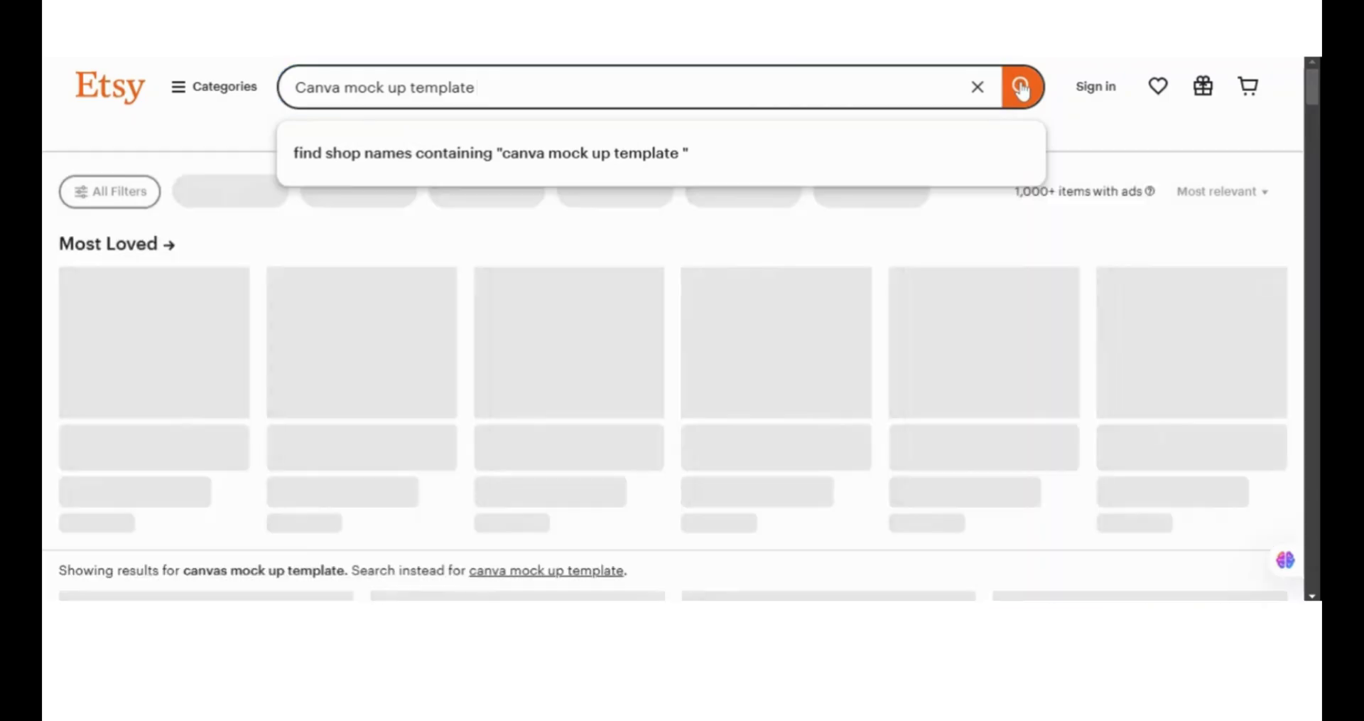
scroll(879, 378, down, 10)
scroll(879, 379, down, 12)
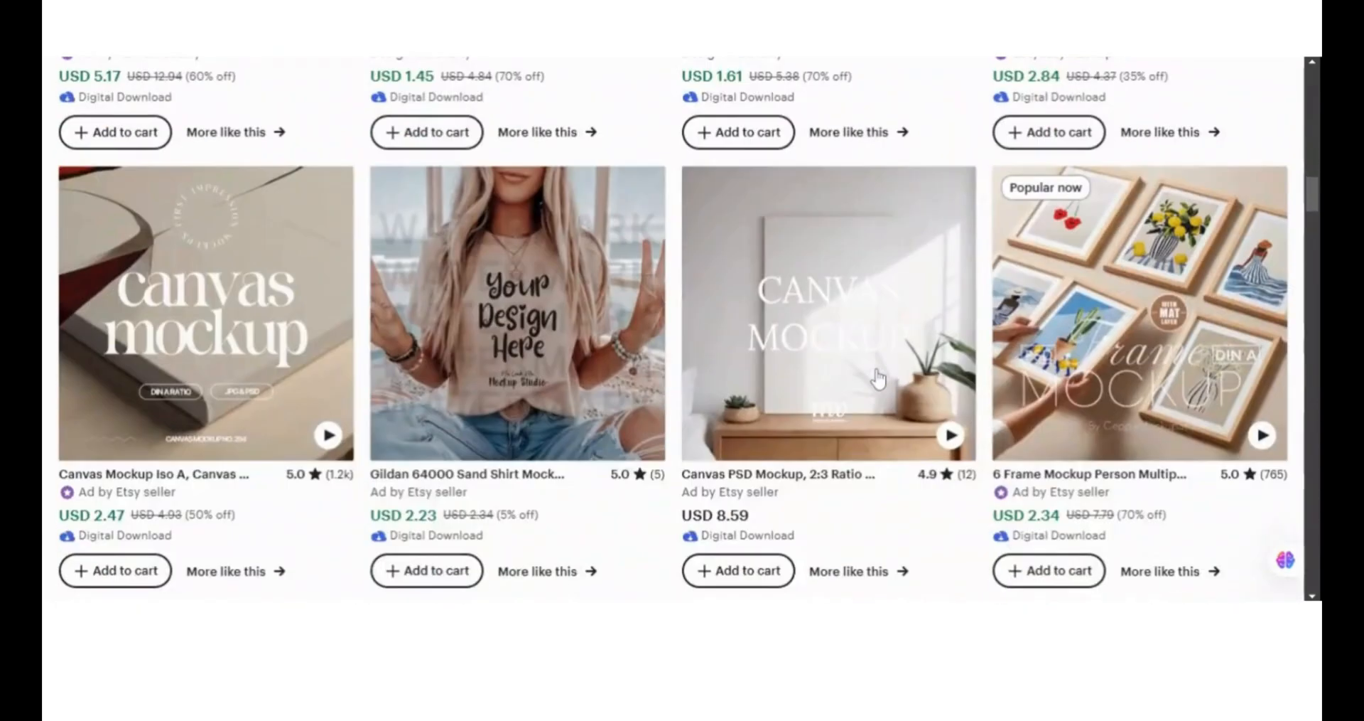
scroll(879, 379, down, 5)
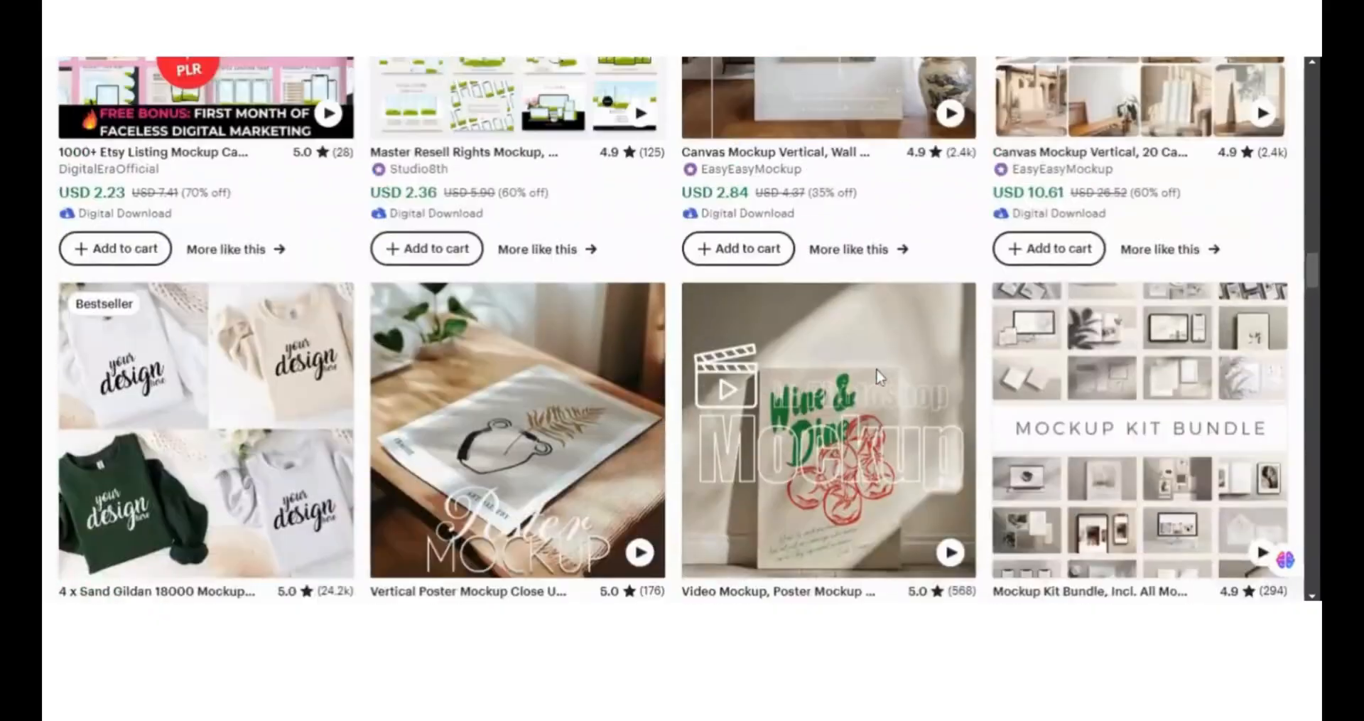
scroll(879, 379, up, 4)
scroll(646, 370, down, 1)
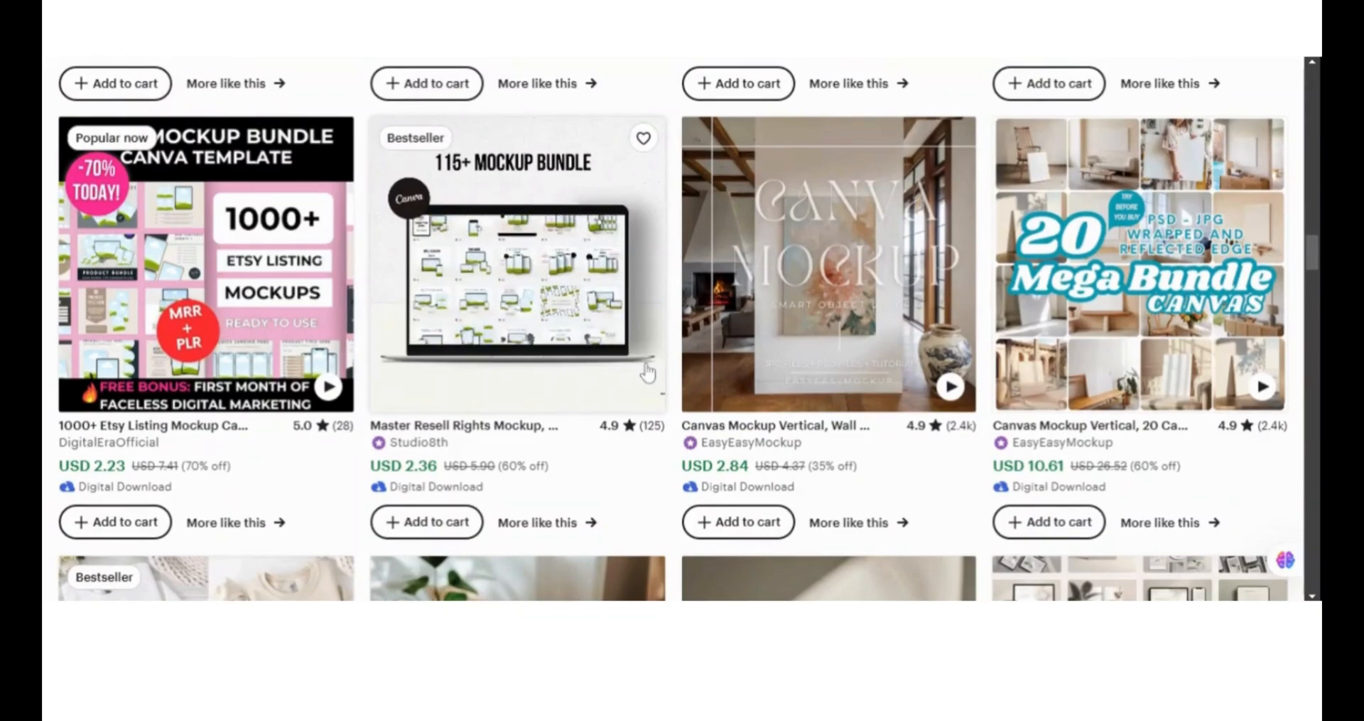